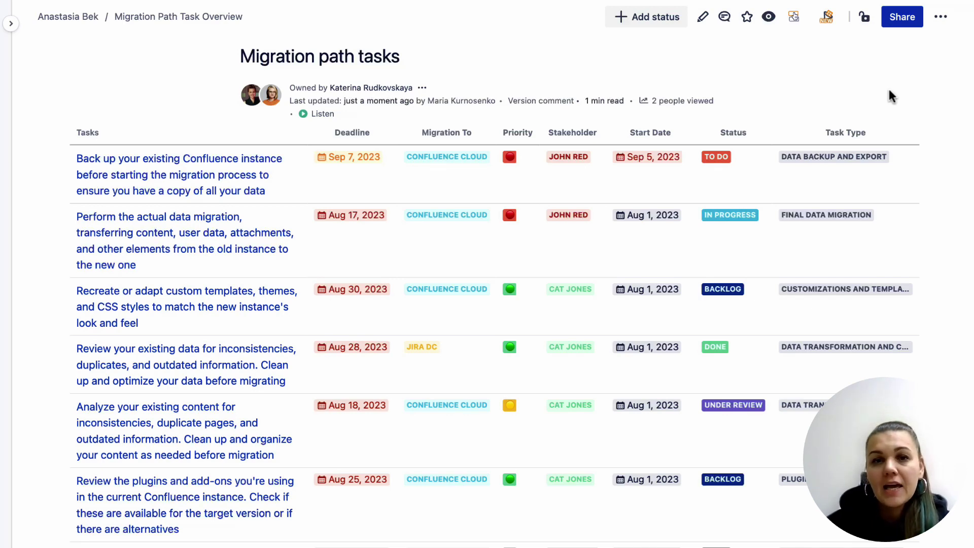
# - Add a Table Filter macro to the task table on the Migration path tasks page
pyautogui.click(826, 18)
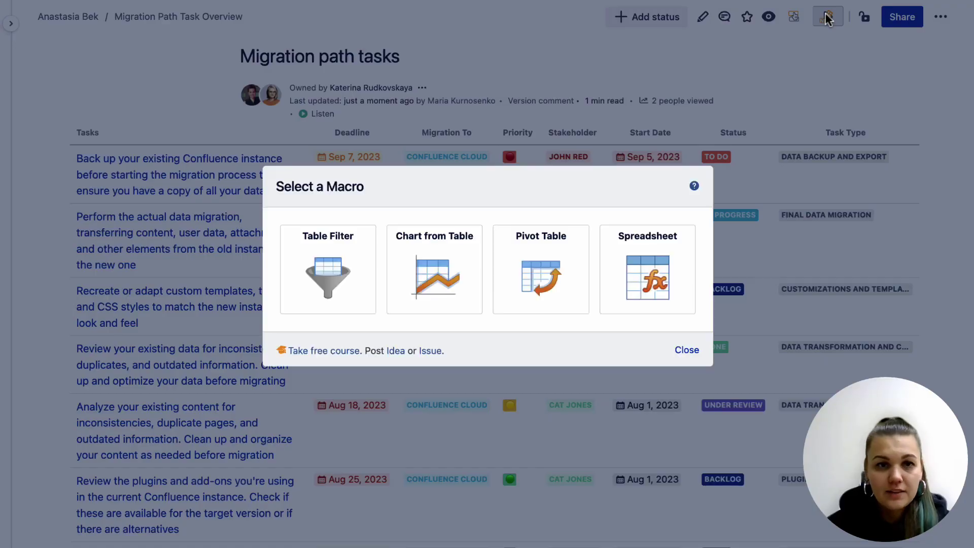
pyautogui.click(336, 276)
pyautogui.click(584, 328)
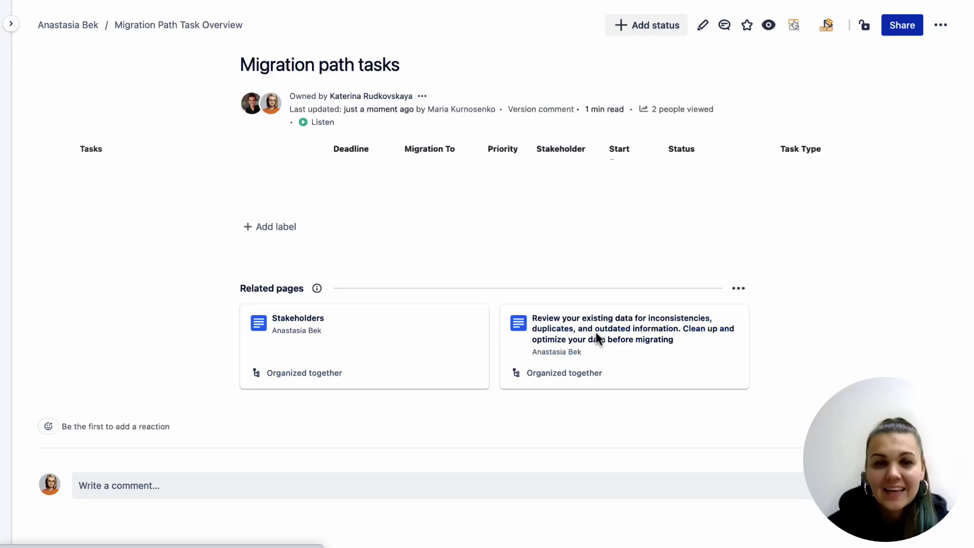
# - Filter the task table by the Task Type values Communication and Training and Data Backup and Export
pyautogui.moveTo(663, 276)
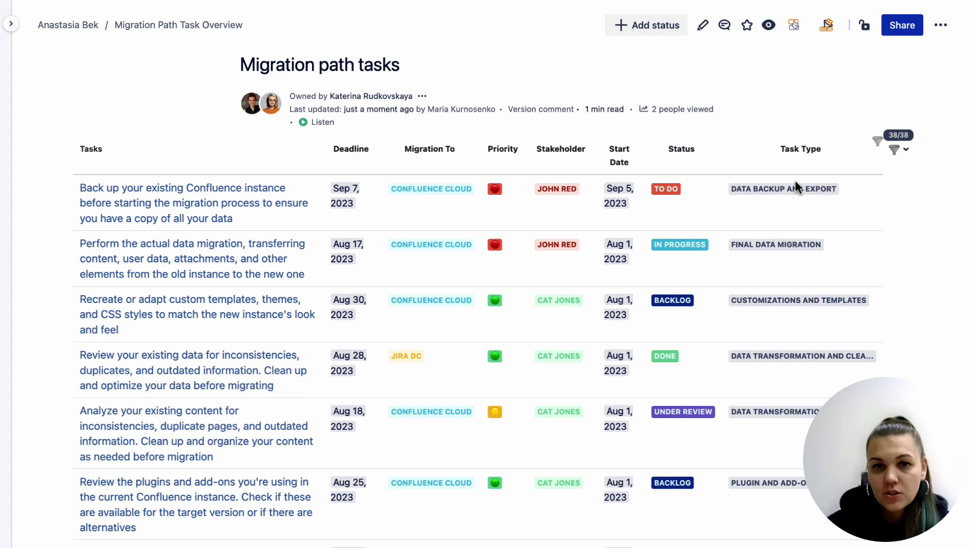
pyautogui.click(878, 149)
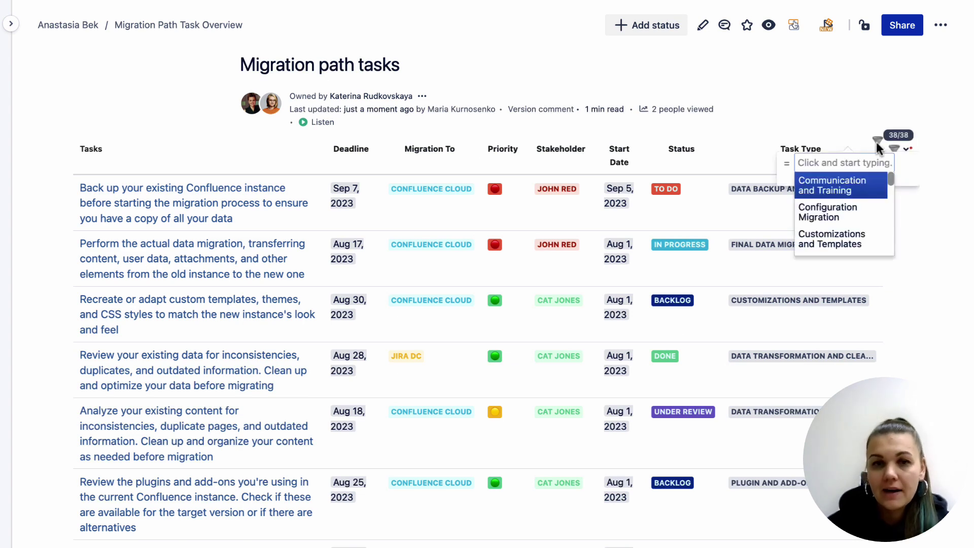
pyautogui.click(863, 184)
pyautogui.click(878, 141)
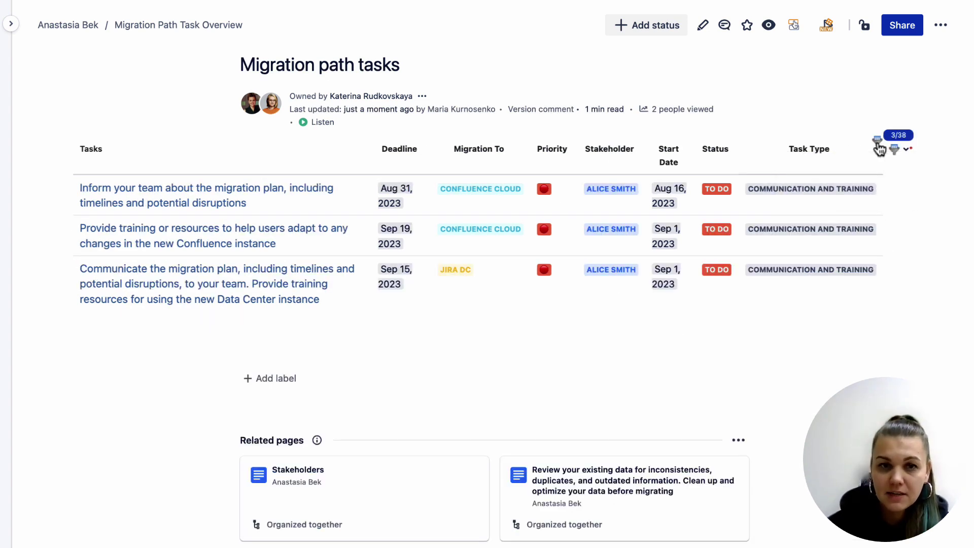
pyautogui.click(878, 141)
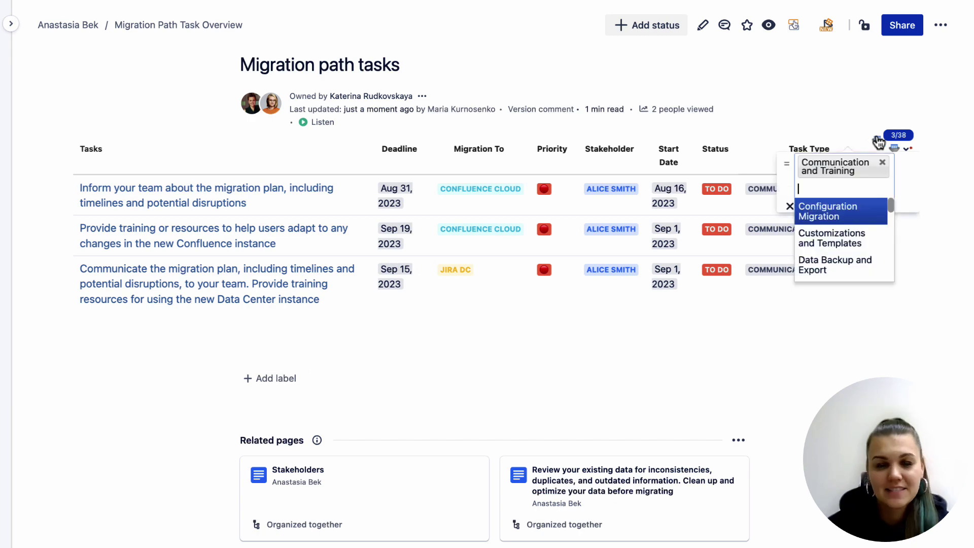
pyautogui.click(851, 276)
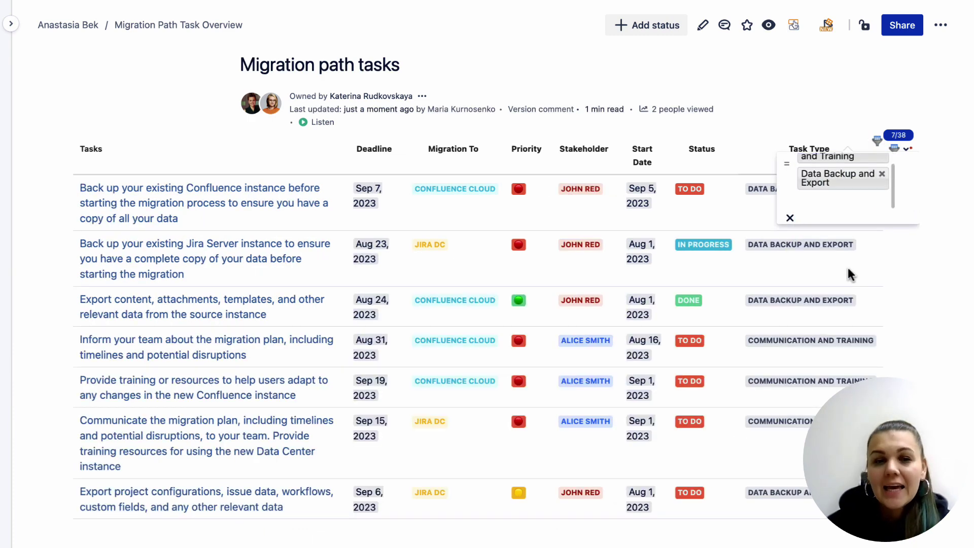
# - Filter the task table's Priority column to the red priority
pyautogui.click(546, 144)
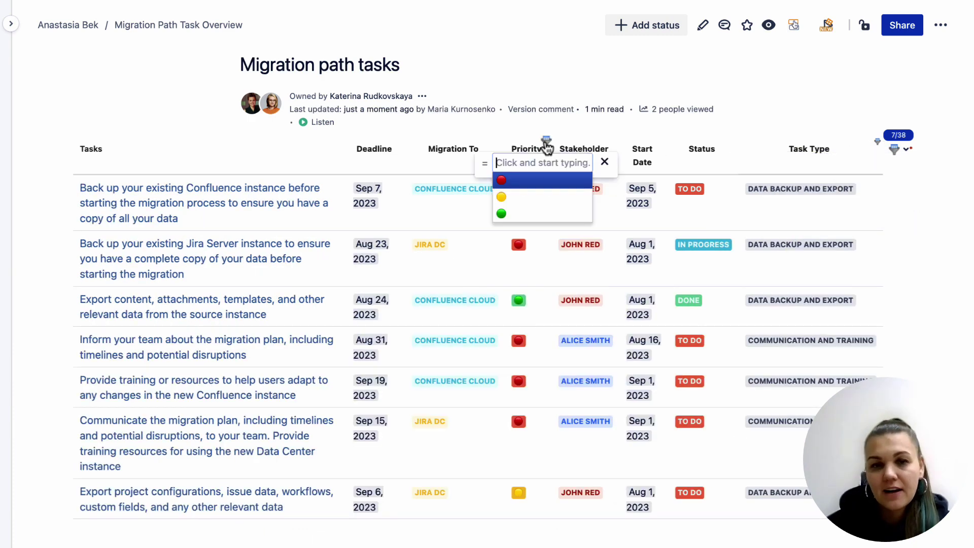
pyautogui.click(543, 180)
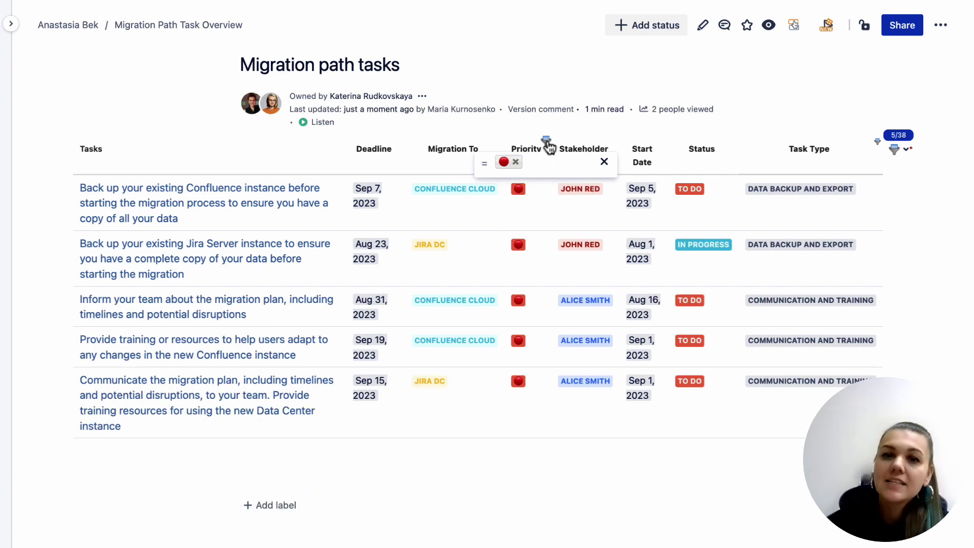
pyautogui.click(548, 144)
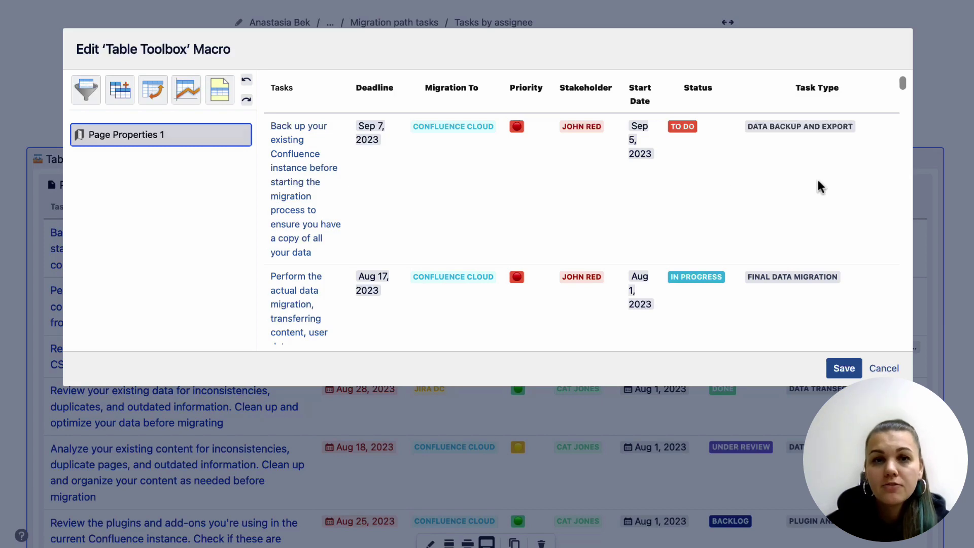
# - Wrap Page Properties 1 in a Table Filter with a dropdown filter on Migration To set to Confluence Cloud
pyautogui.moveTo(86, 91); pyautogui.dragTo(148, 133)
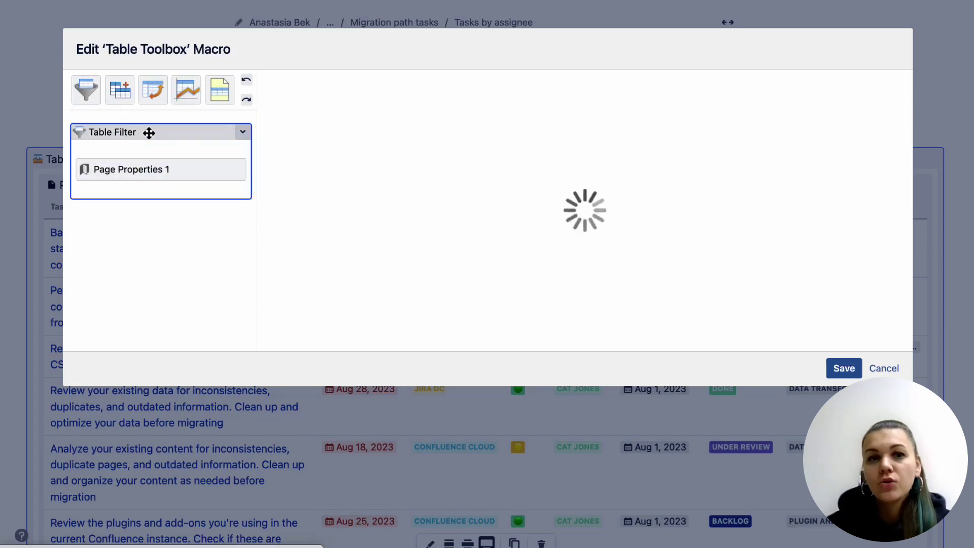
pyautogui.click(420, 101)
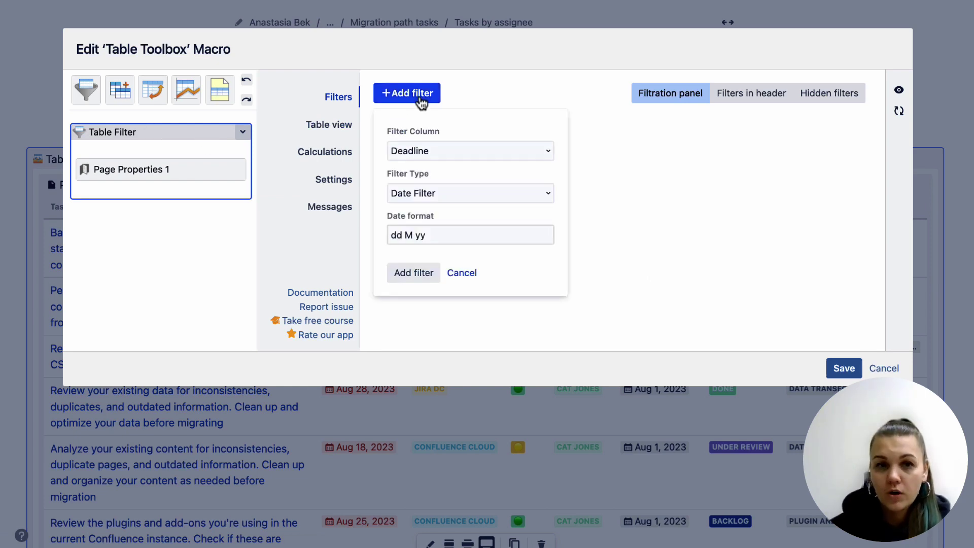
pyautogui.click(494, 151)
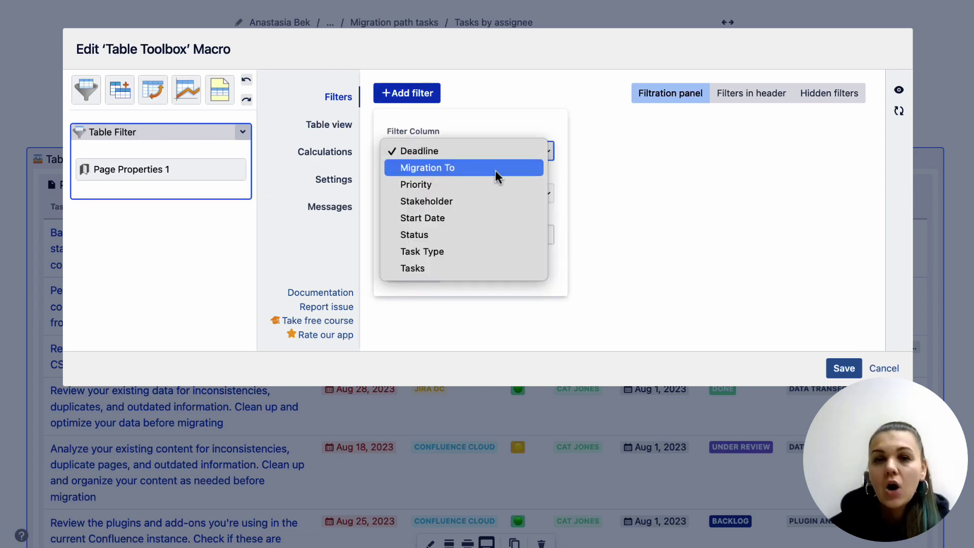
pyautogui.click(496, 169)
pyautogui.click(500, 195)
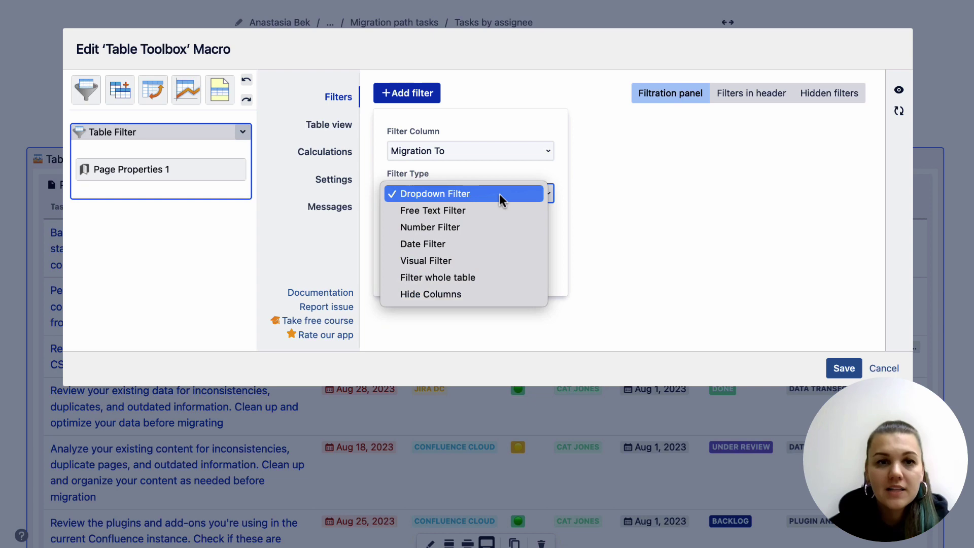
pyautogui.click(500, 197)
pyautogui.click(429, 274)
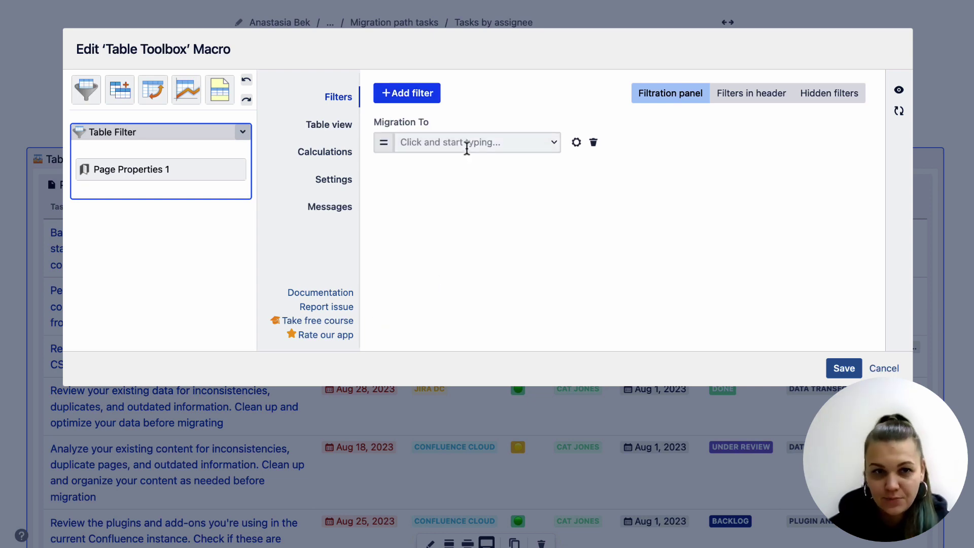
pyautogui.click(467, 143)
pyautogui.click(469, 160)
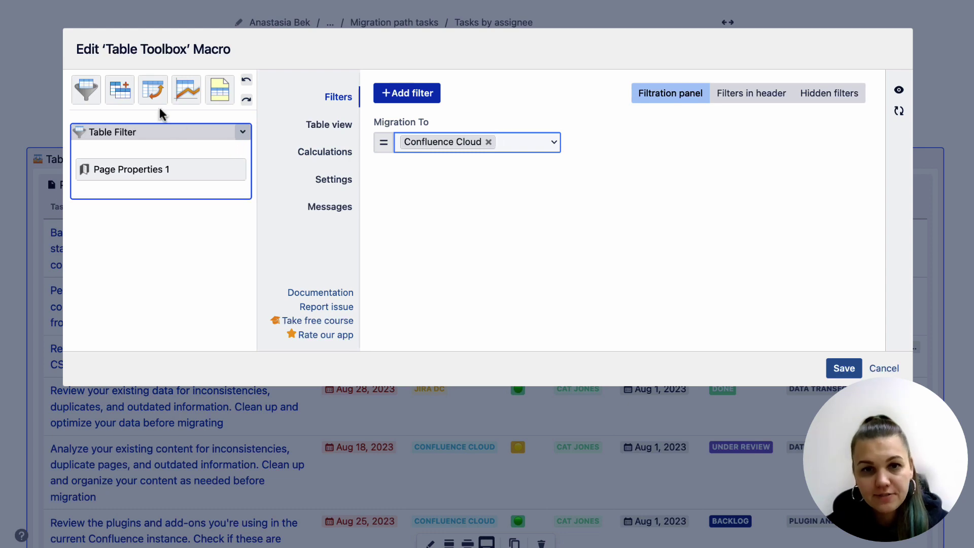
# - Add a Pivot Table, nest the Table Filter inside it and open the pivot's settings
pyautogui.moveTo(153, 89); pyautogui.dragTo(141, 136)
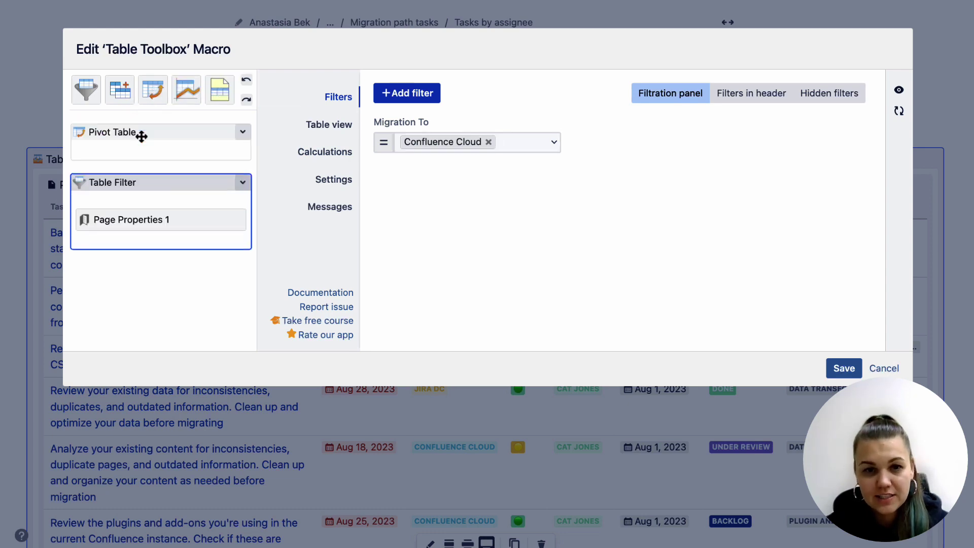
pyautogui.moveTo(148, 178); pyautogui.dragTo(156, 135)
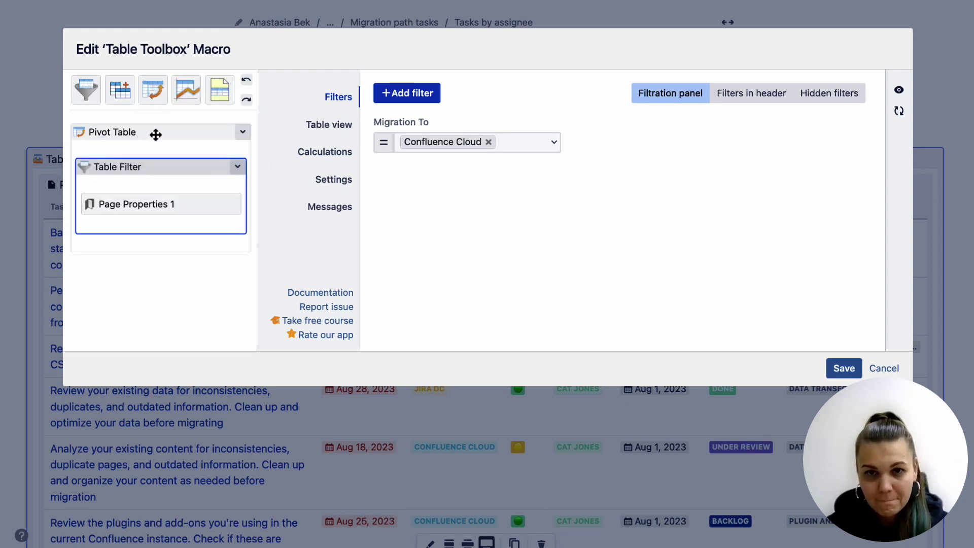
pyautogui.click(155, 134)
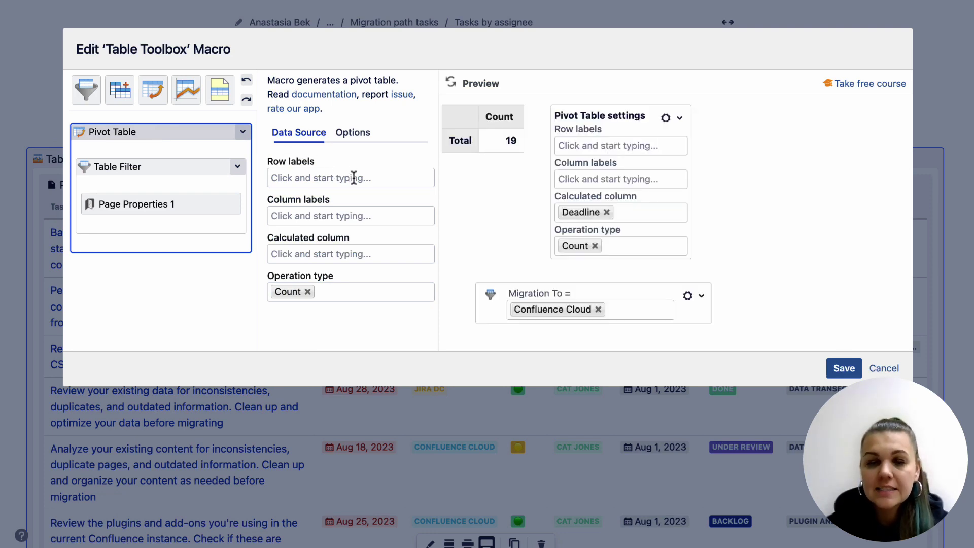
# - Set the pivot table's row labels to Stakeholder
pyautogui.click(354, 178)
pyautogui.scroll(-1, 357, 213)
pyautogui.scroll(-1, 356, 215)
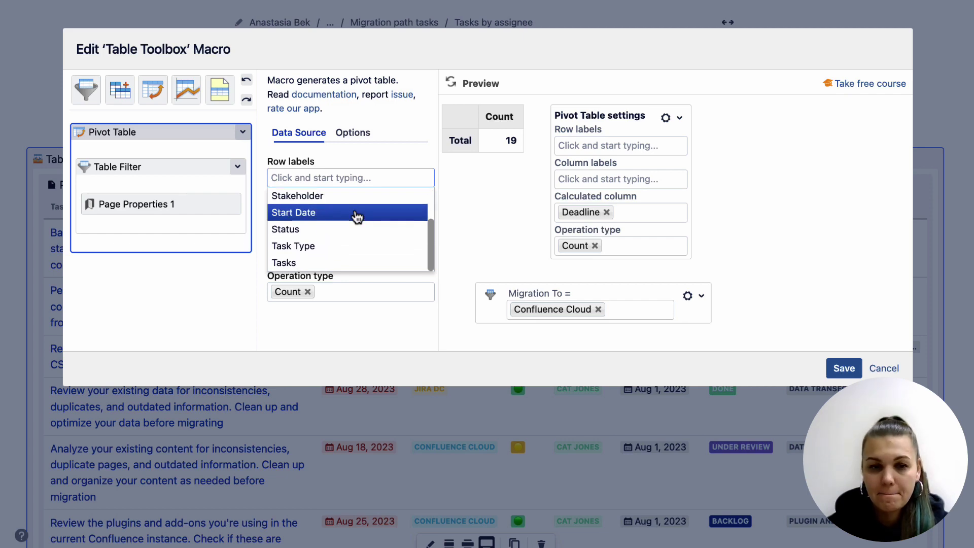
pyautogui.scroll(1, 356, 214)
pyautogui.click(355, 210)
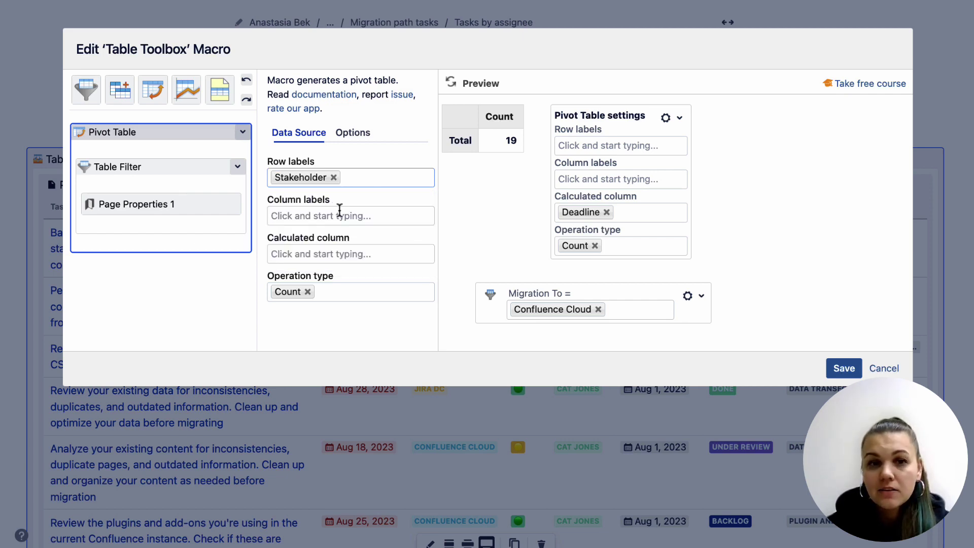
# - Set both the column labels and the calculated column of the pivot table to Status
pyautogui.click(336, 213)
pyautogui.scroll(-2, 354, 261)
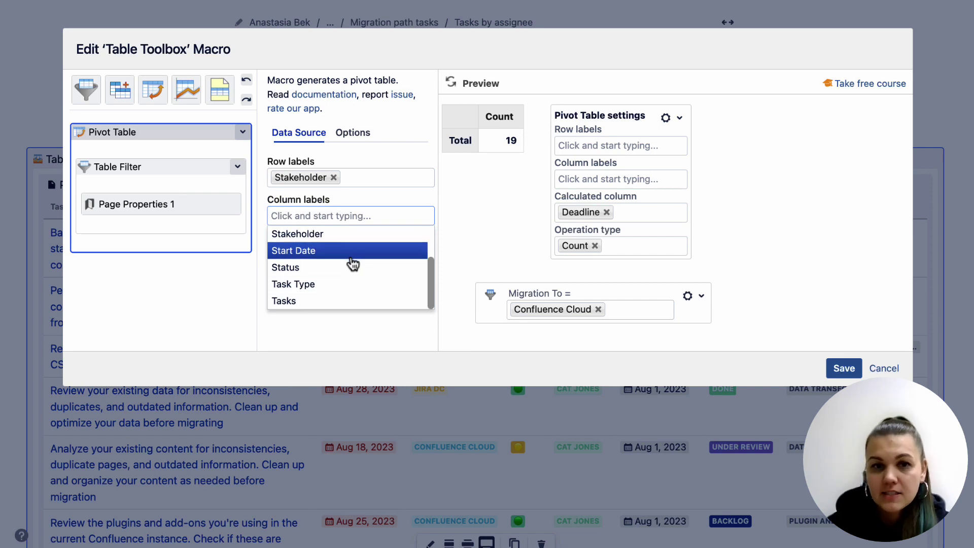
pyautogui.click(351, 268)
pyautogui.click(315, 254)
pyautogui.scroll(-2, 354, 305)
pyautogui.click(339, 312)
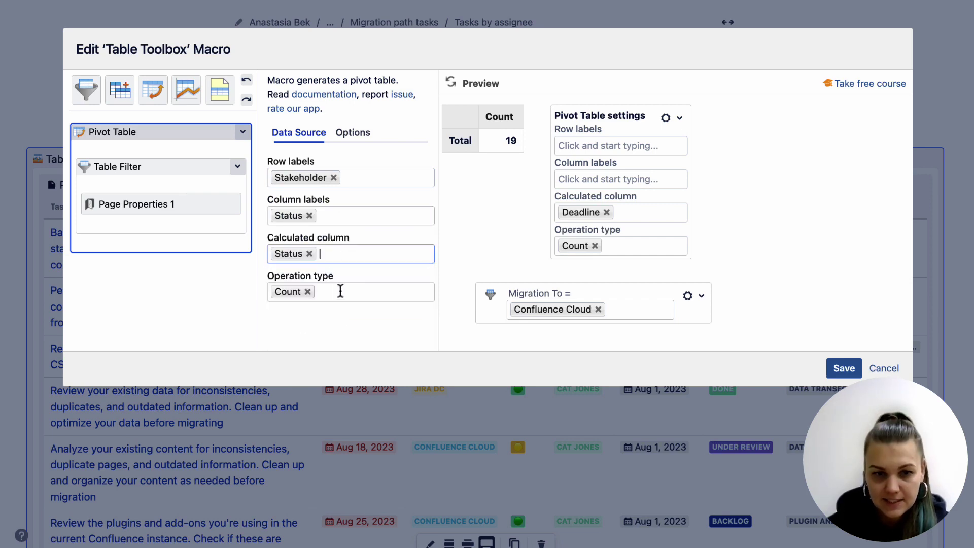
# - Refresh the pivot table preview and examine the task counts per stakeholder and status
pyautogui.click(450, 83)
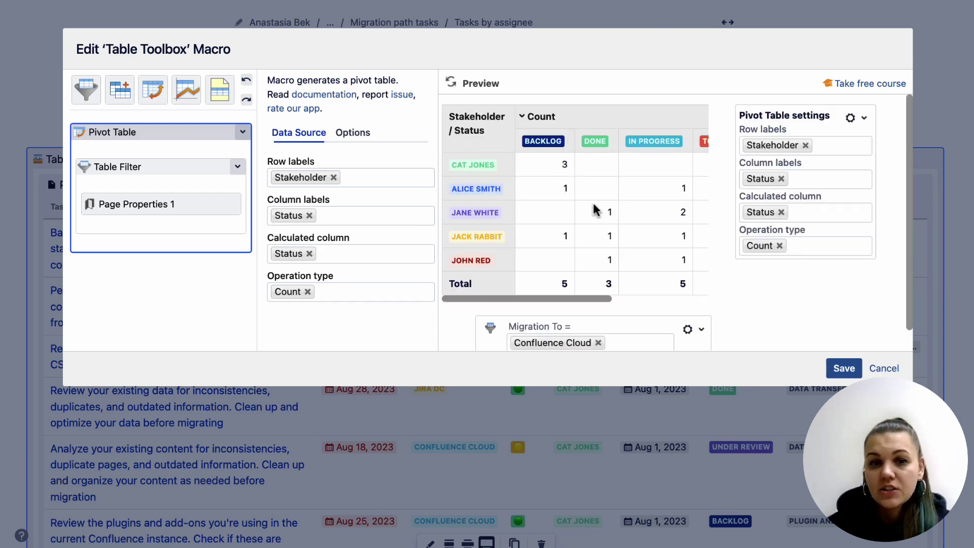
pyautogui.hscroll(5, 596, 210)
pyautogui.hscroll(-5, 596, 211)
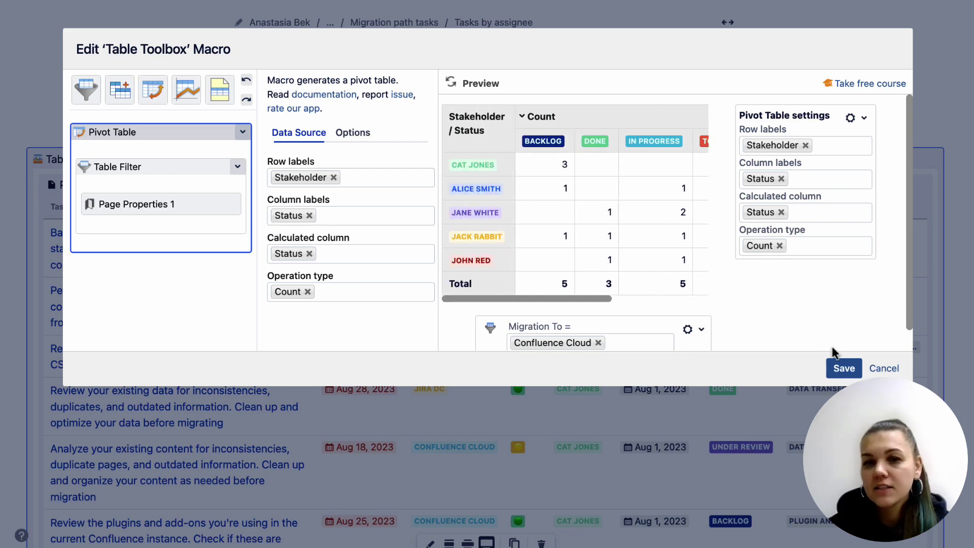
# - Save the Table Toolbox macro, publish the Tasks by assignee page and review the published tables
pyautogui.click(845, 368)
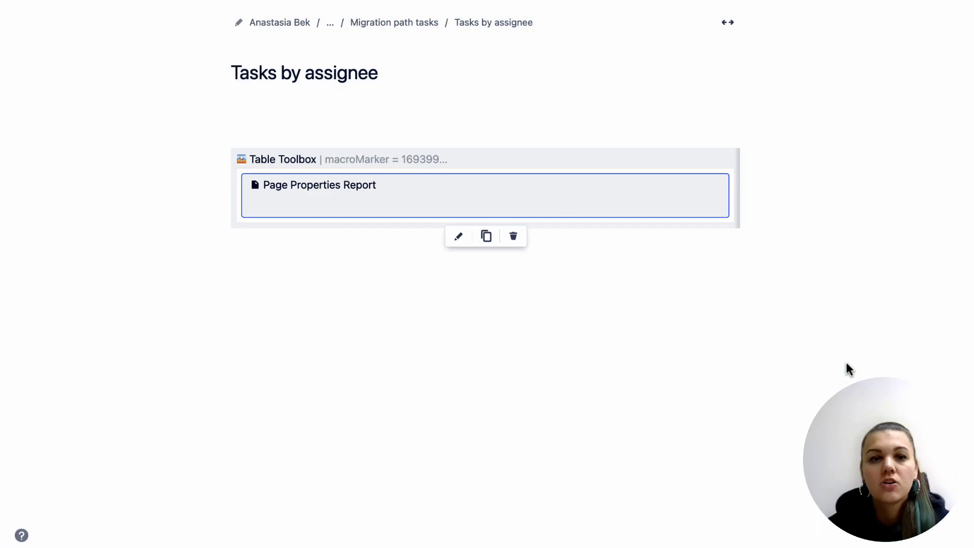
pyautogui.hotkey('ctrl', 's')
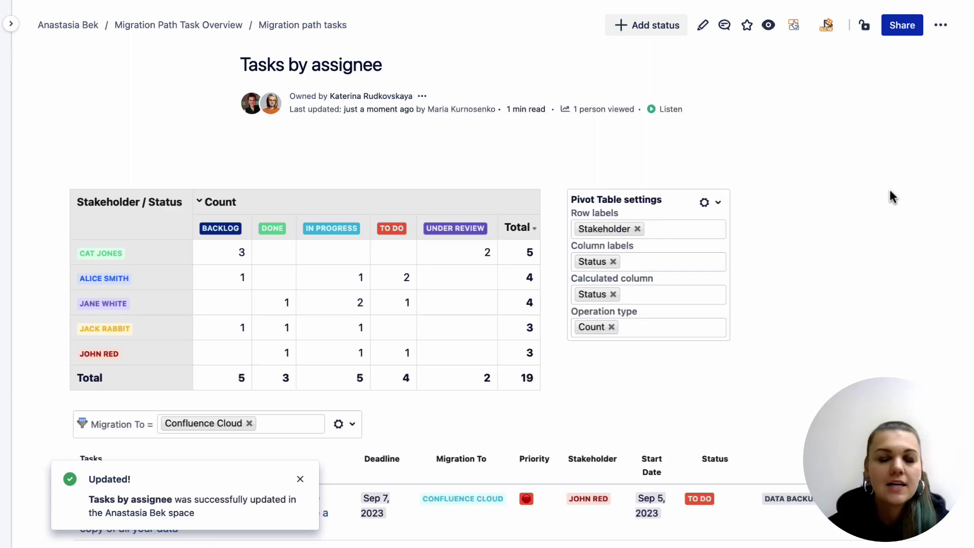
pyautogui.scroll(-5, 891, 192)
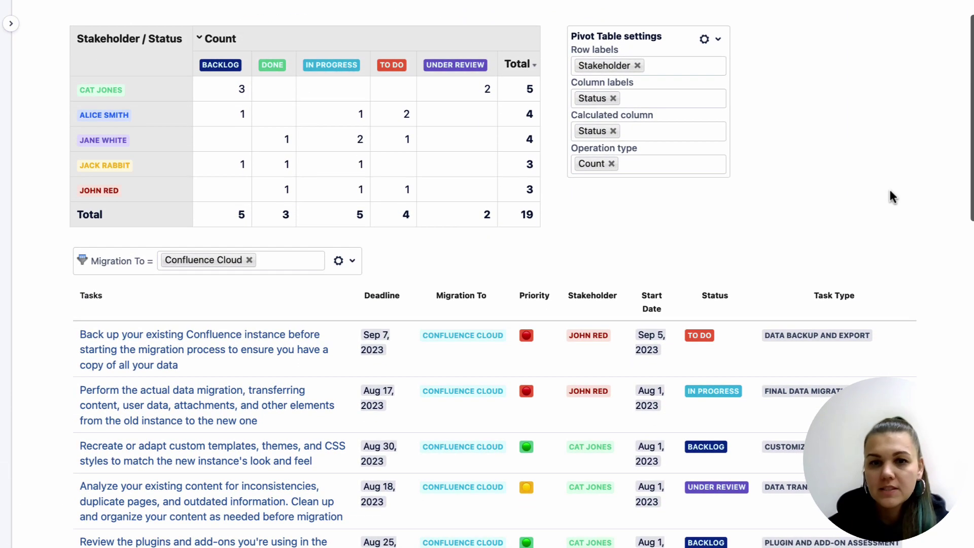
pyautogui.scroll(-1, 890, 193)
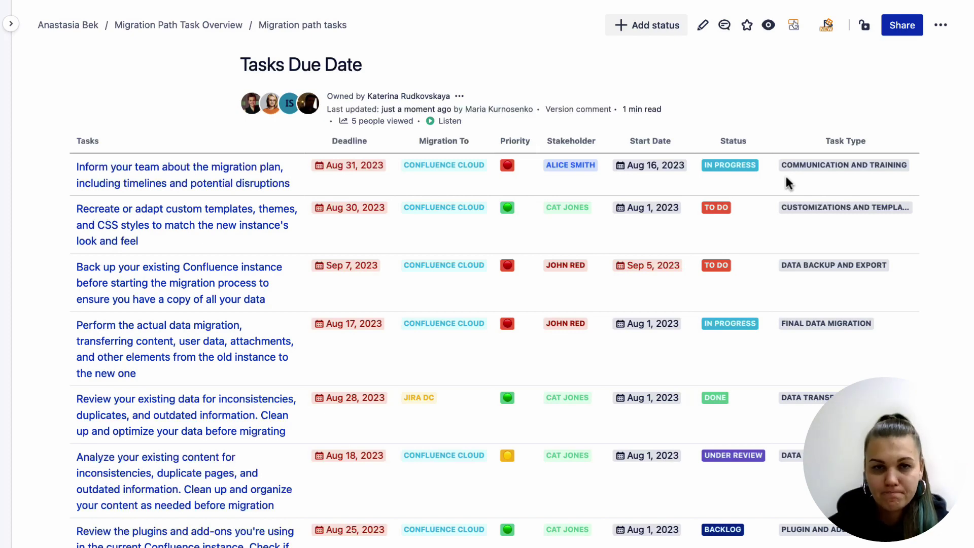
# - Start a Chart from Table macro on the Tasks Due Date page with Page Properties 1 as its source table
pyautogui.click(827, 26)
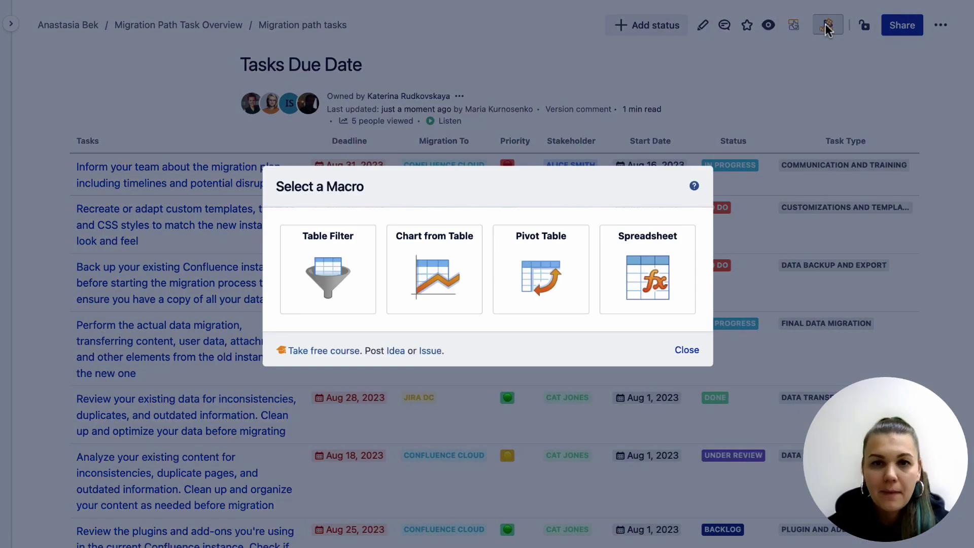
pyautogui.click(457, 287)
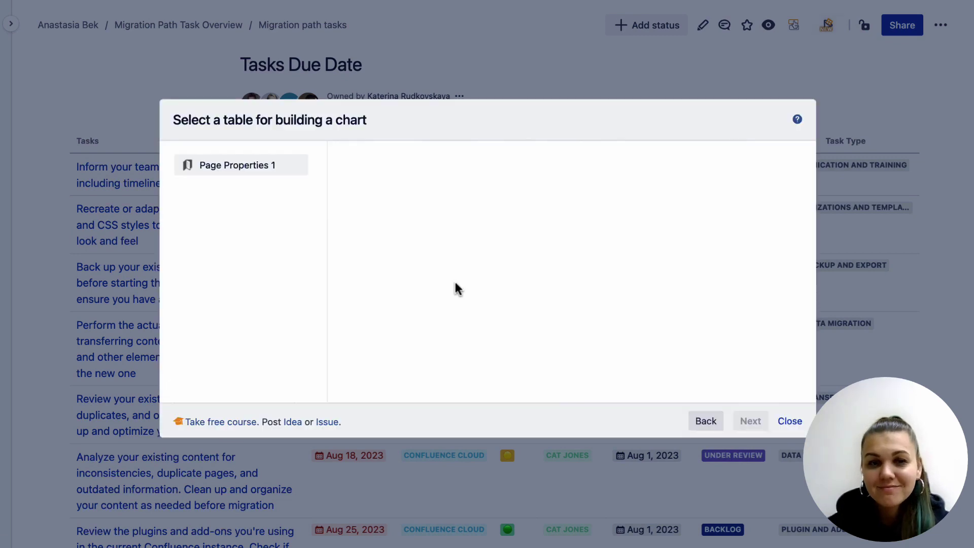
pyautogui.click(274, 175)
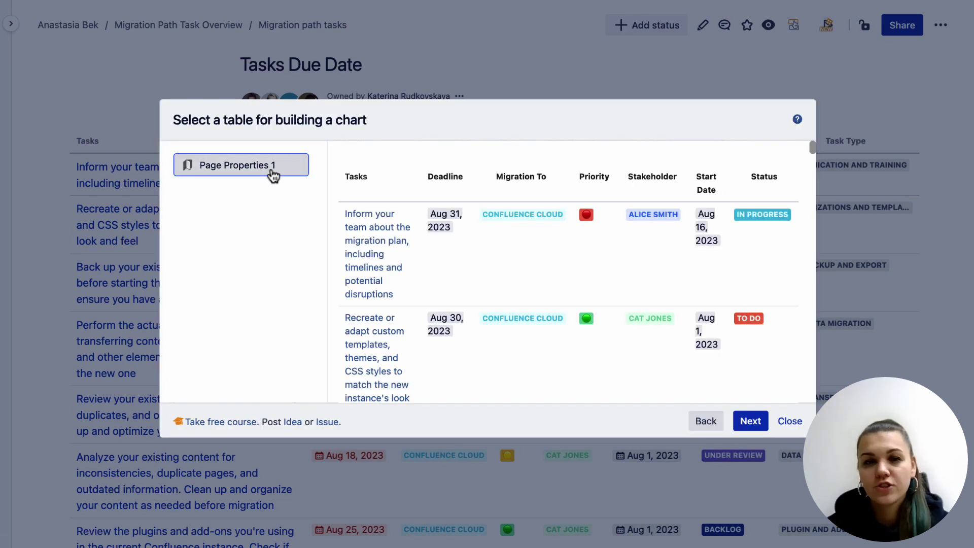
pyautogui.click(752, 421)
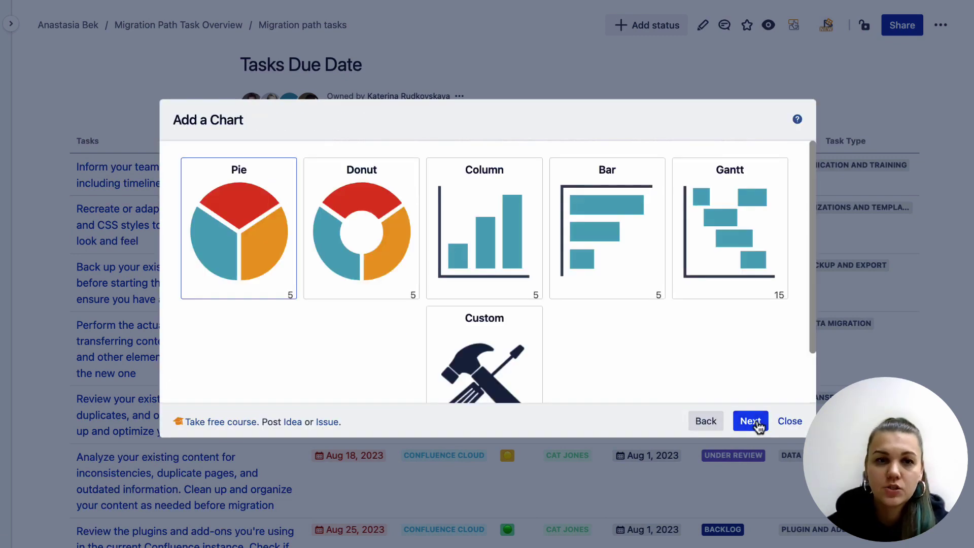
# - Add the Bar chart that counts tasks by Stakeholder to the page
pyautogui.click(592, 253)
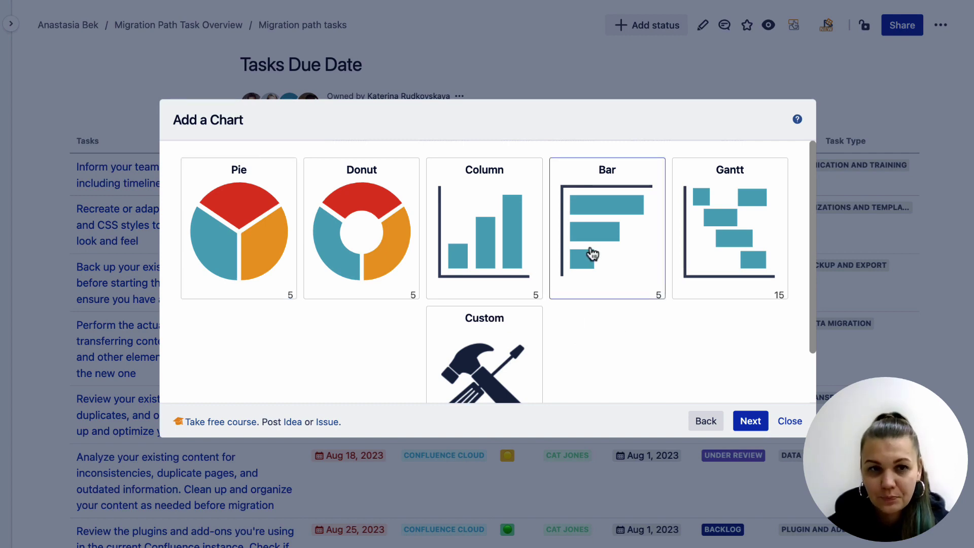
pyautogui.click(750, 421)
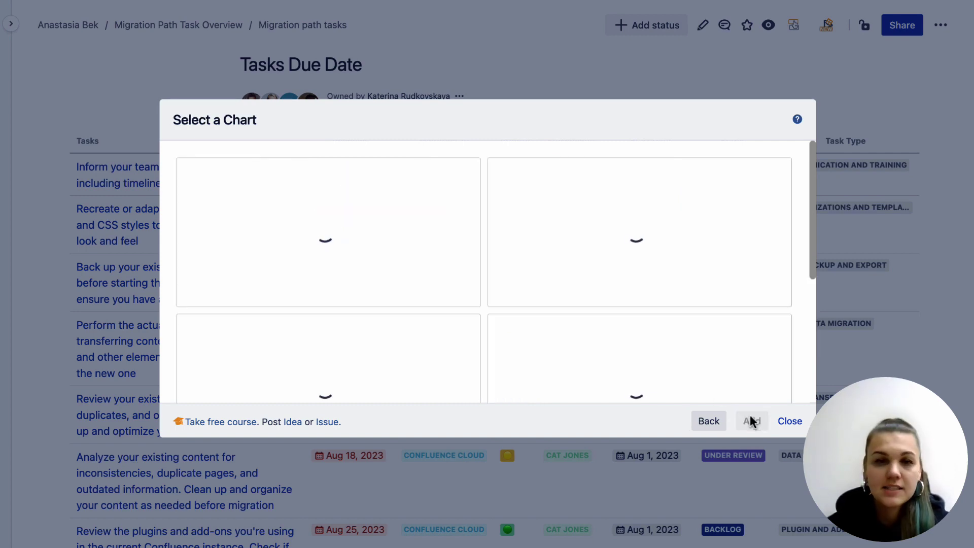
pyautogui.scroll(-3, 748, 355)
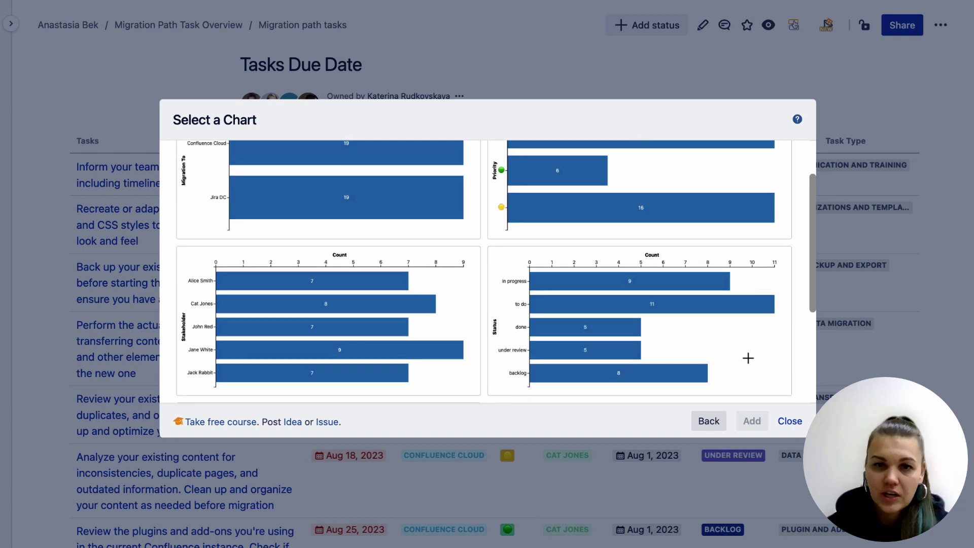
pyautogui.click(315, 283)
pyautogui.click(752, 422)
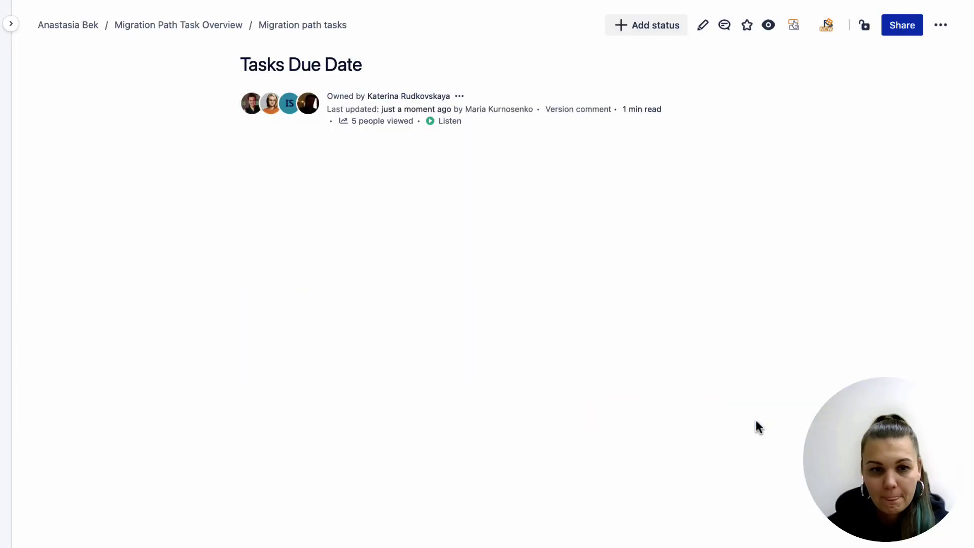
# - Set the stakeholder bar chart's height to 600 and its width to 900
pyautogui.click(831, 285)
pyautogui.write('600')
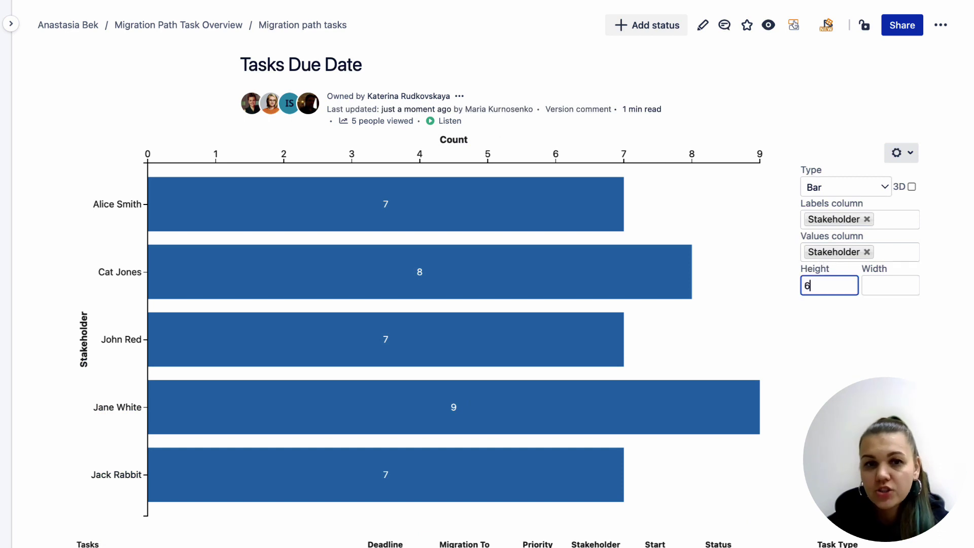
pyautogui.click(890, 288)
pyautogui.write('900')
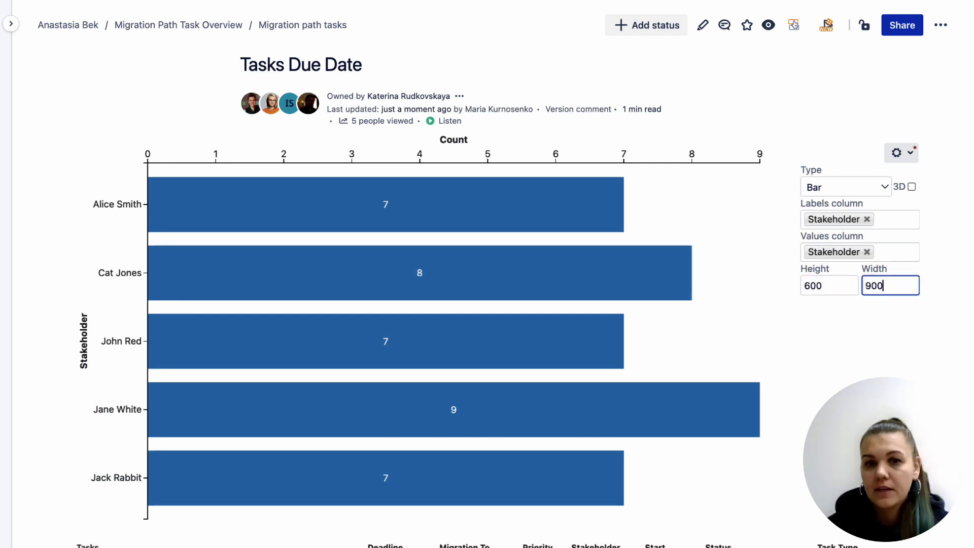
# - Apply the Multicolor color scheme to the stakeholder bar chart and save the color settings
pyautogui.click(909, 153)
pyautogui.click(884, 278)
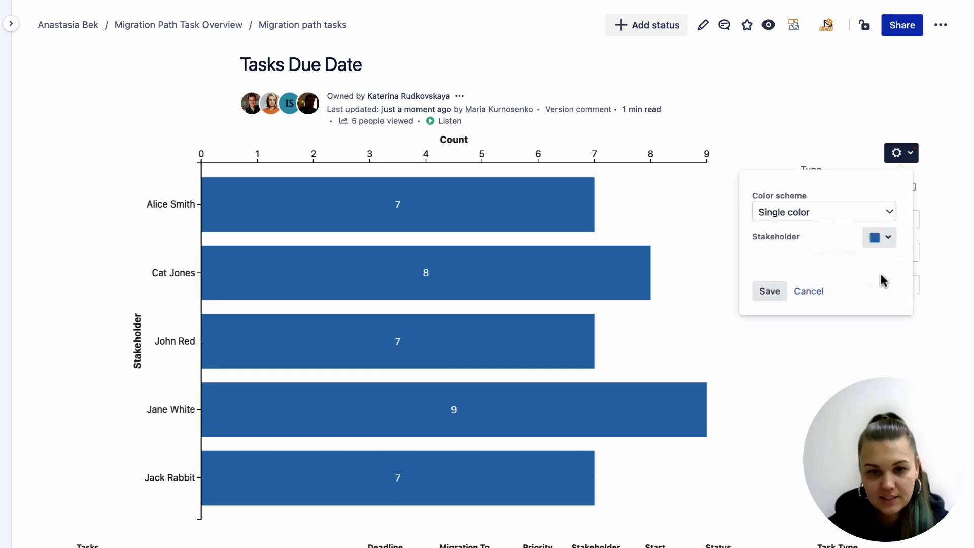
pyautogui.click(873, 216)
pyautogui.click(863, 229)
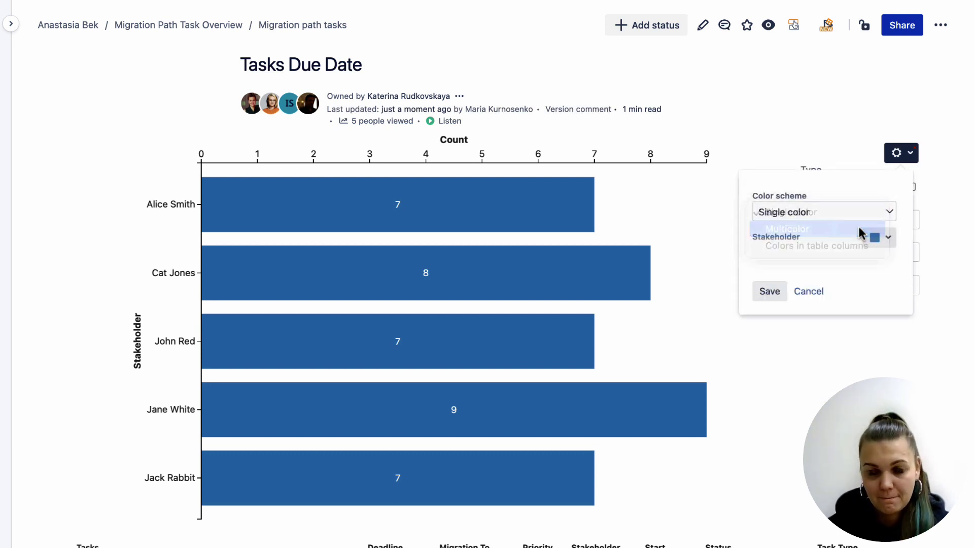
pyautogui.click(770, 377)
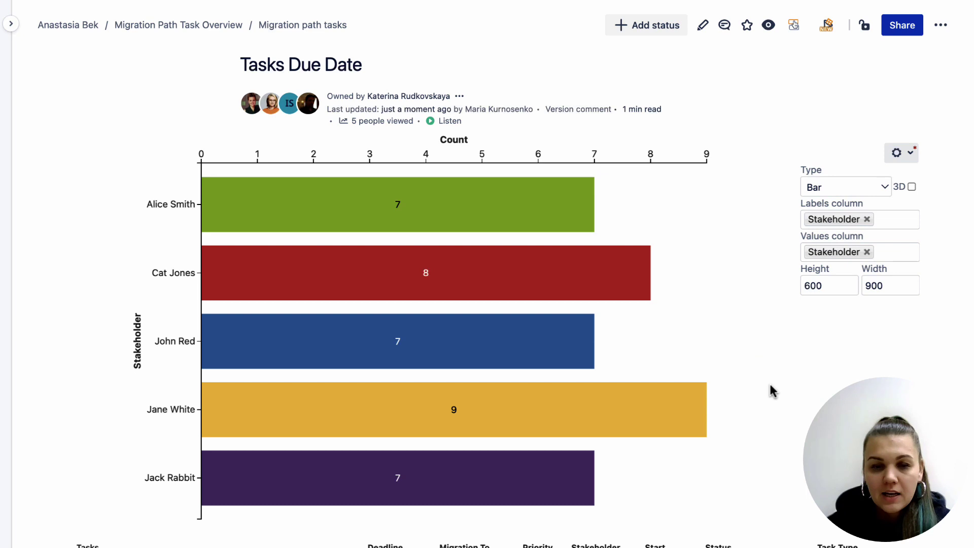
# - Change the chart type to Pie and filter the tasks table below through individual stakeholder slices
pyautogui.click(880, 186)
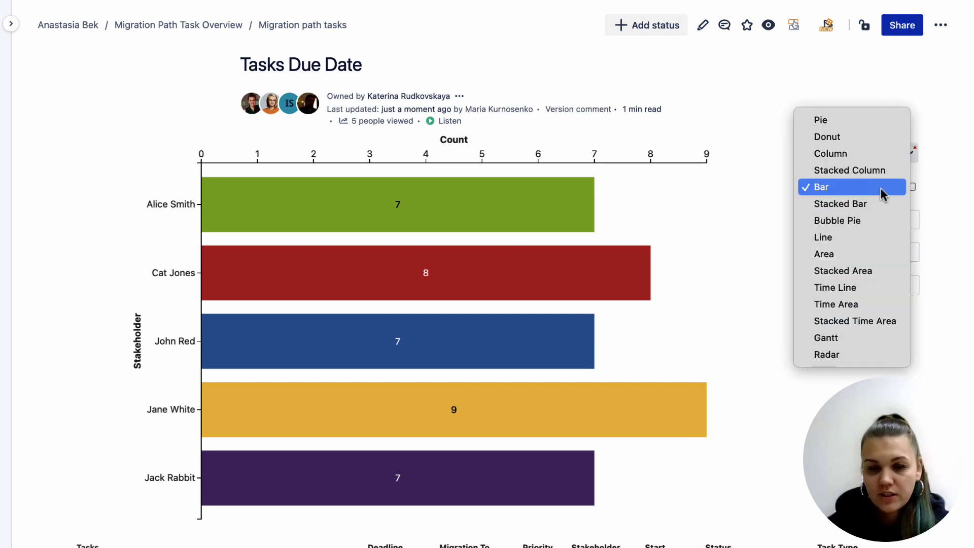
pyautogui.click(872, 119)
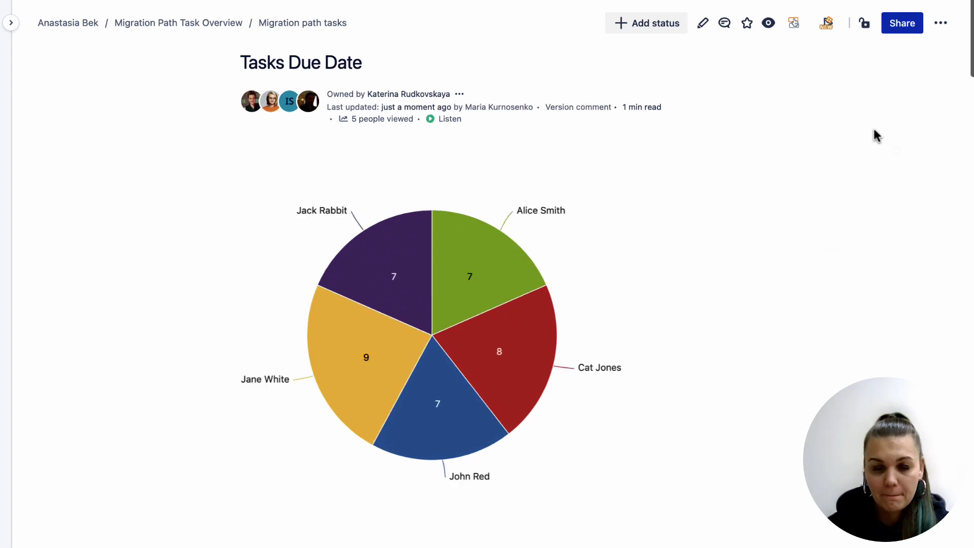
pyautogui.scroll(-3, 891, 354)
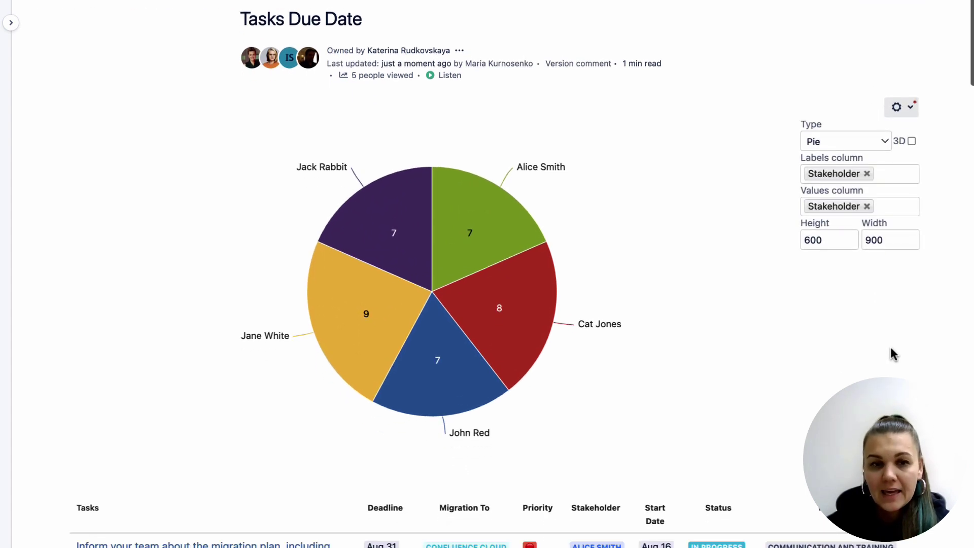
pyautogui.scroll(-1, 892, 354)
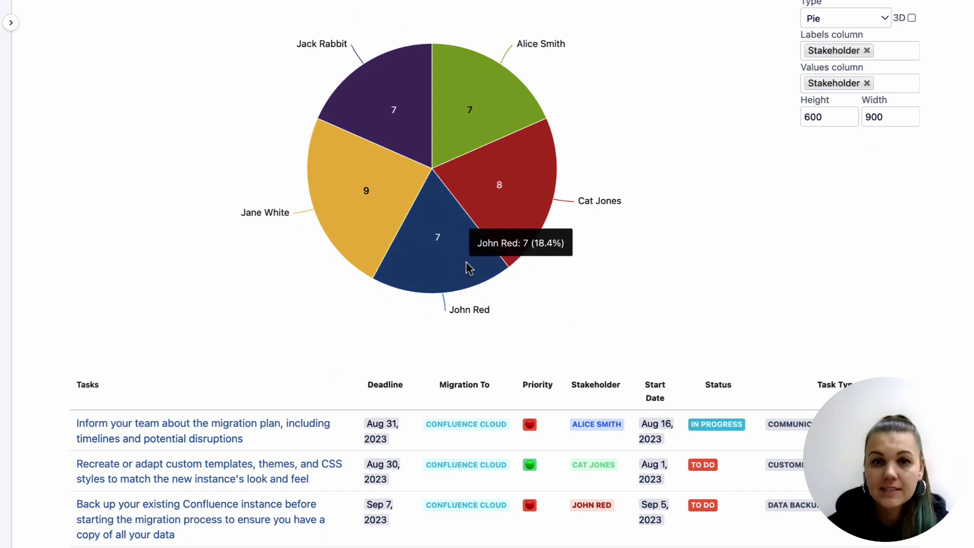
pyautogui.click(482, 119)
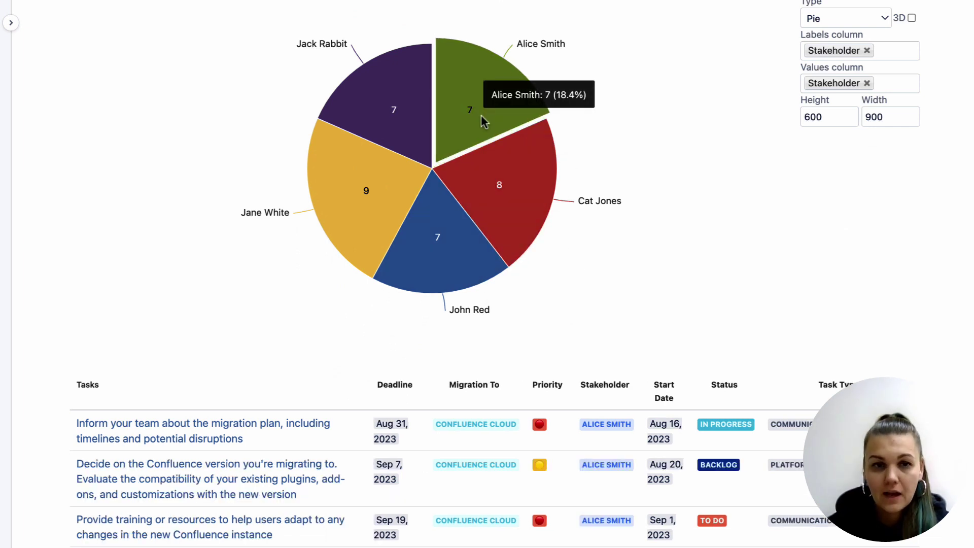
pyautogui.click(520, 204)
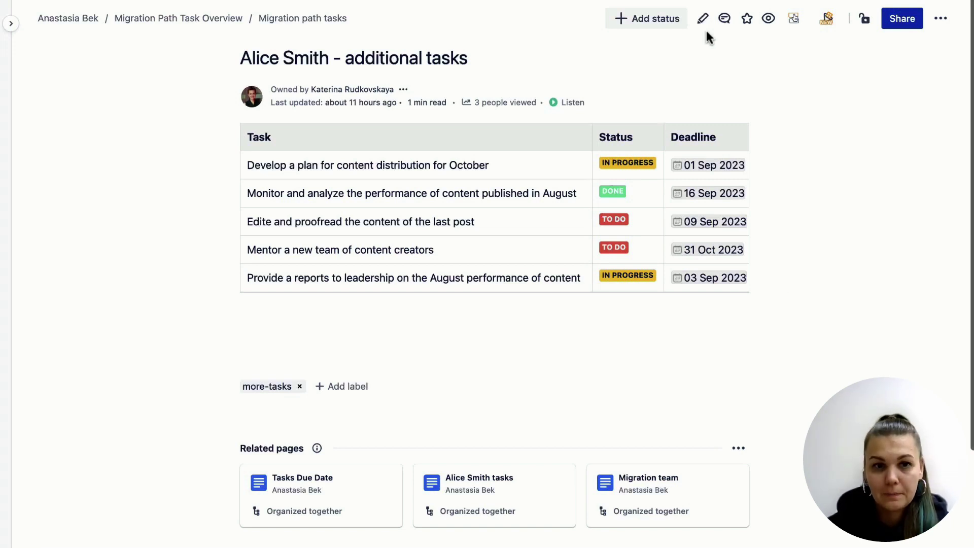
# - Edit the team member's additional tasks page and open the settings of its Table Excerpt macro named additional-tasks
pyautogui.click(705, 21)
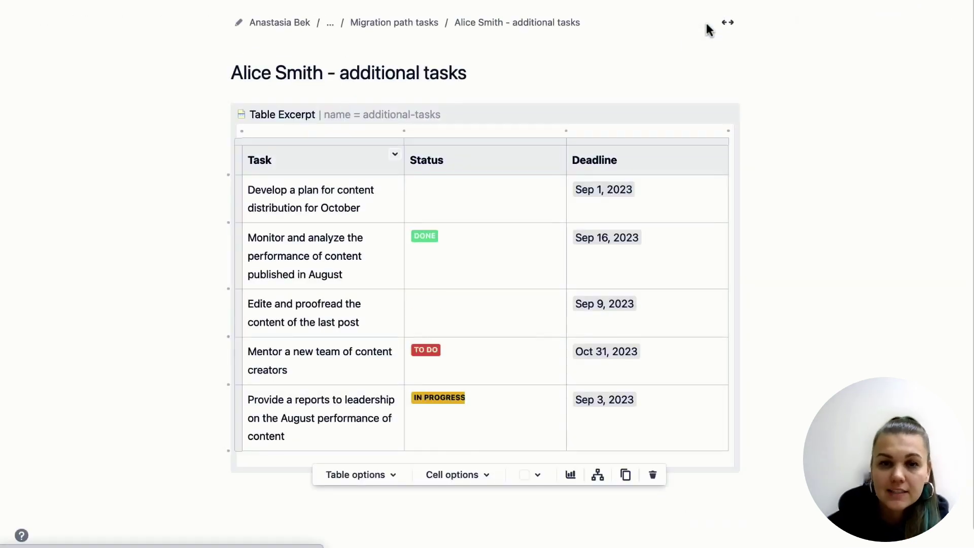
pyautogui.click(568, 118)
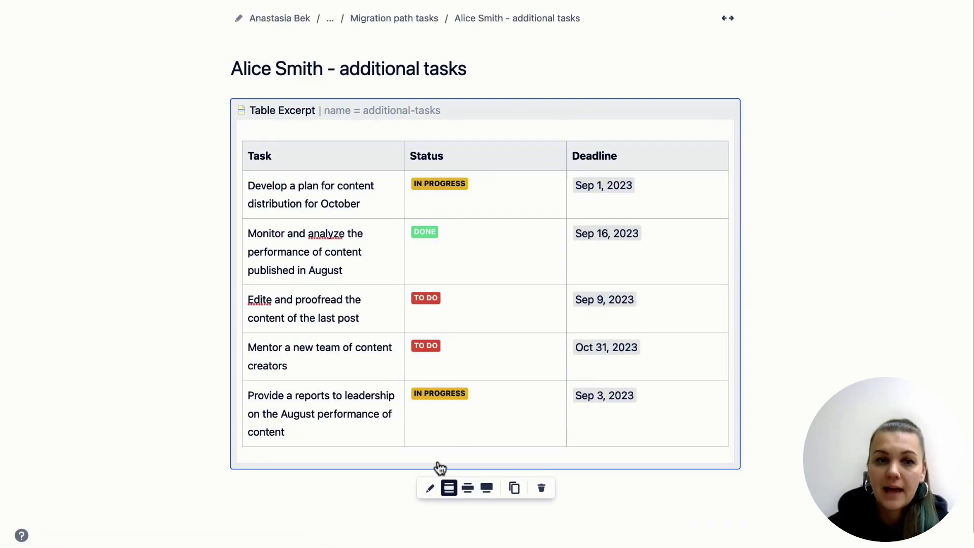
pyautogui.click(431, 488)
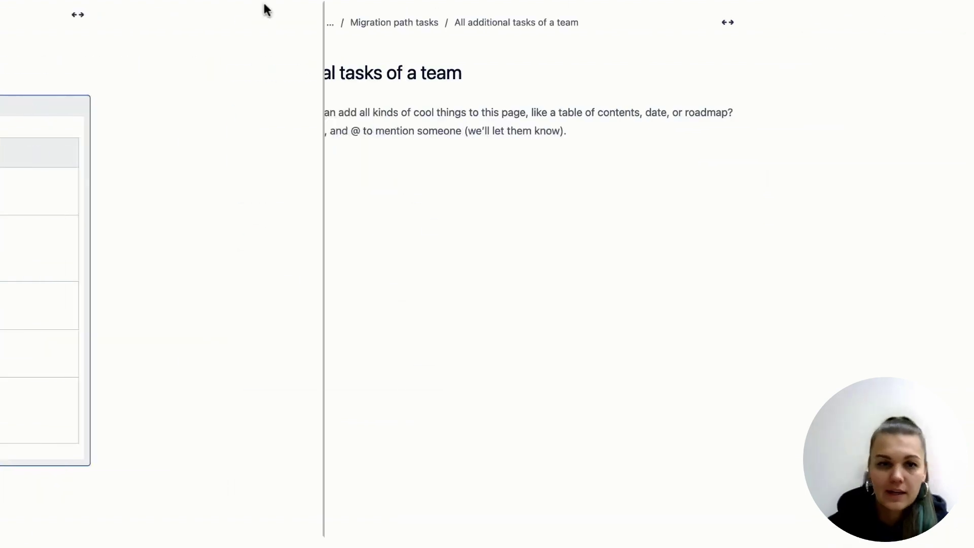
# - Start a Table Excerpt Include macro on the All additional tasks of a team page with the excerpt name additional-tasks
pyautogui.write('/table ex')
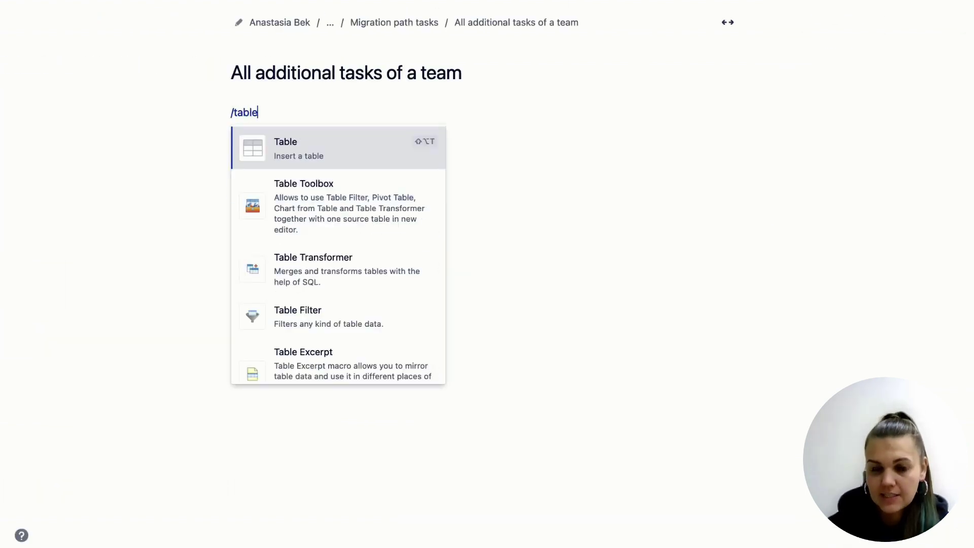
pyautogui.click(321, 249)
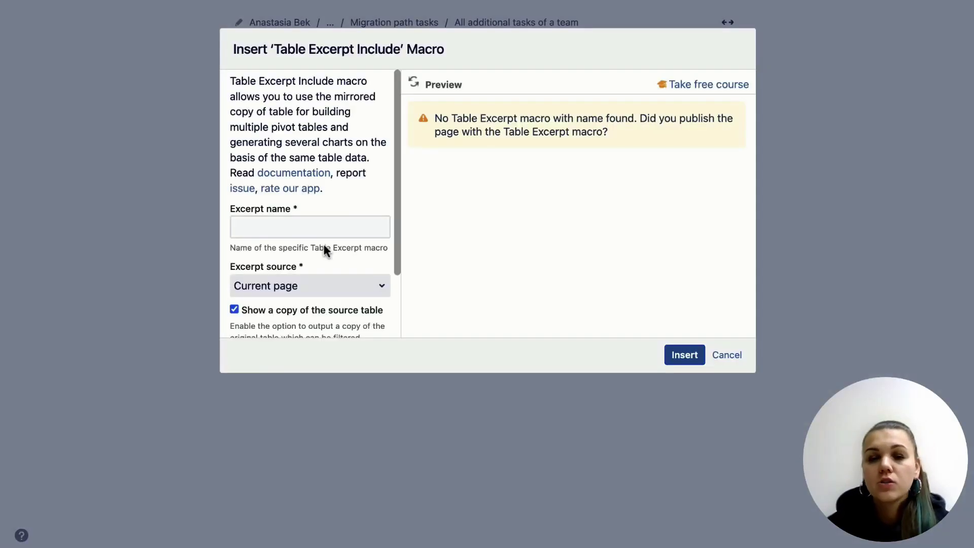
pyautogui.click(327, 232)
pyautogui.write('additional-tasks')
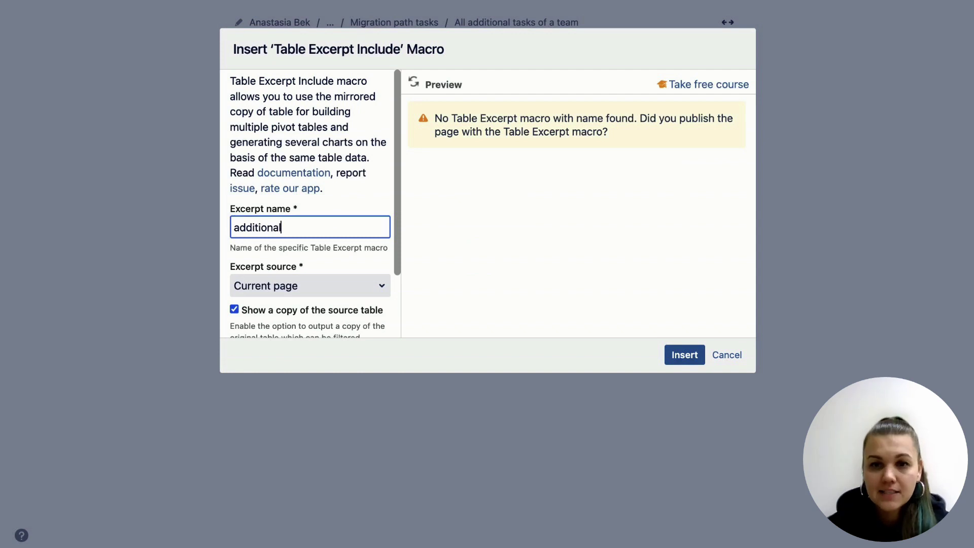
# - Set the excerpt source to Page and child pages with Migration path tasks as the page title
pyautogui.click(355, 284)
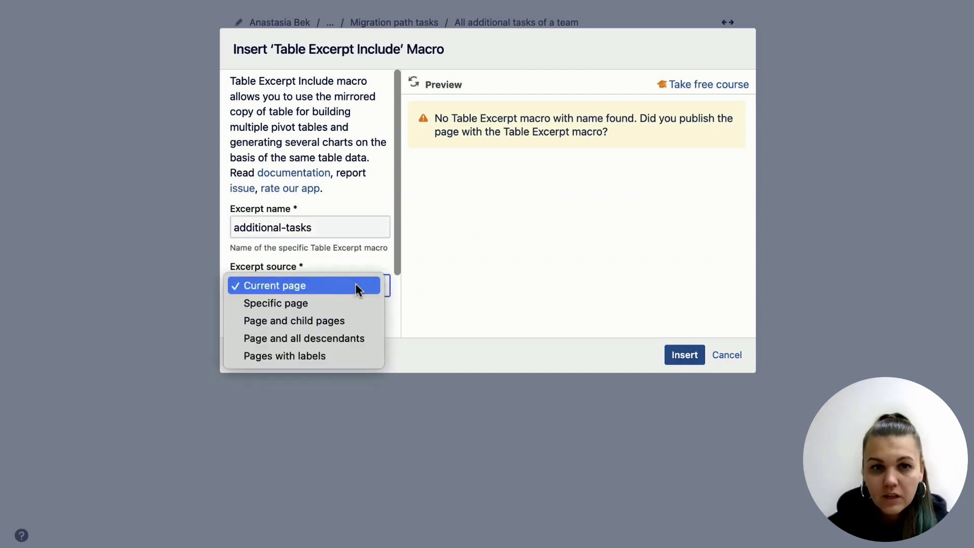
pyautogui.click(324, 321)
pyautogui.scroll(-2, 353, 312)
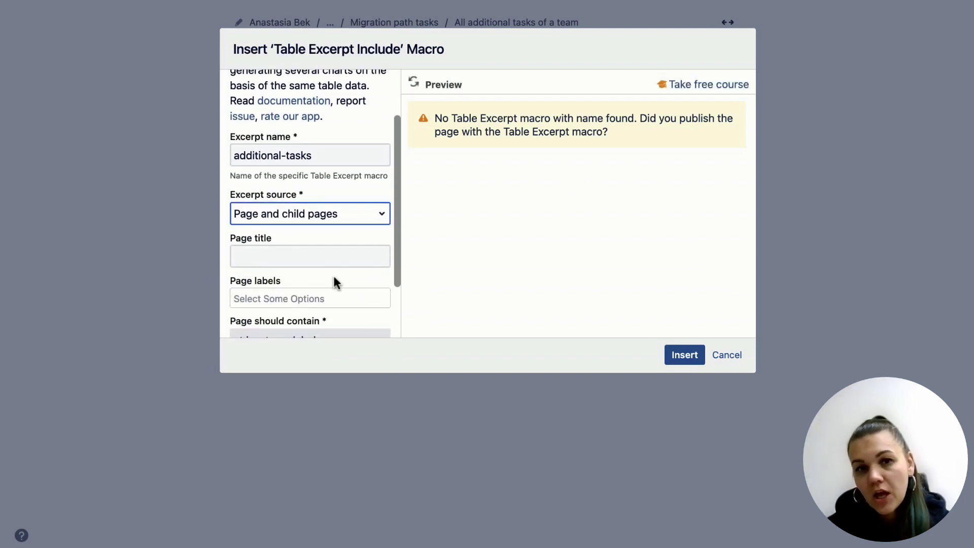
pyautogui.click(330, 257)
pyautogui.write('Migration')
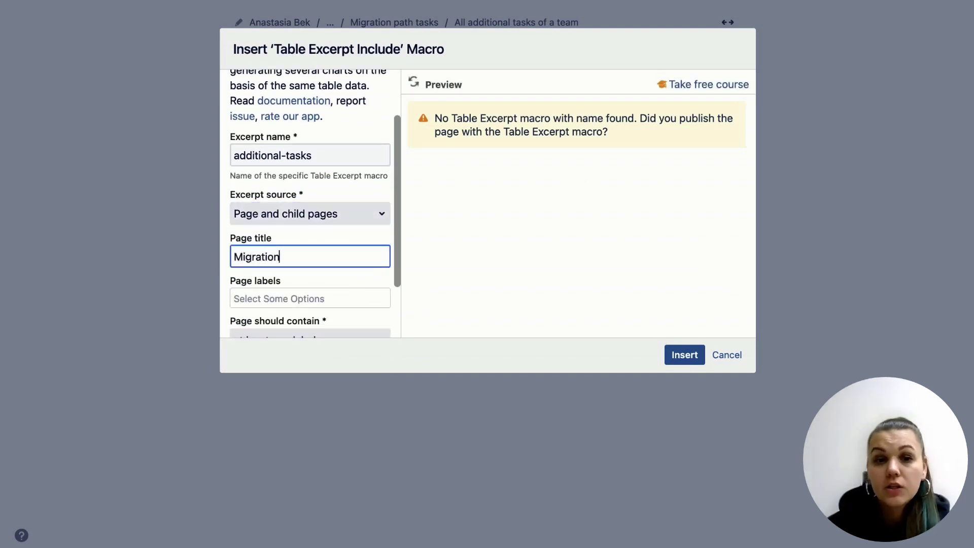
pyautogui.scroll(-2, 347, 239)
pyautogui.scroll(2, 324, 229)
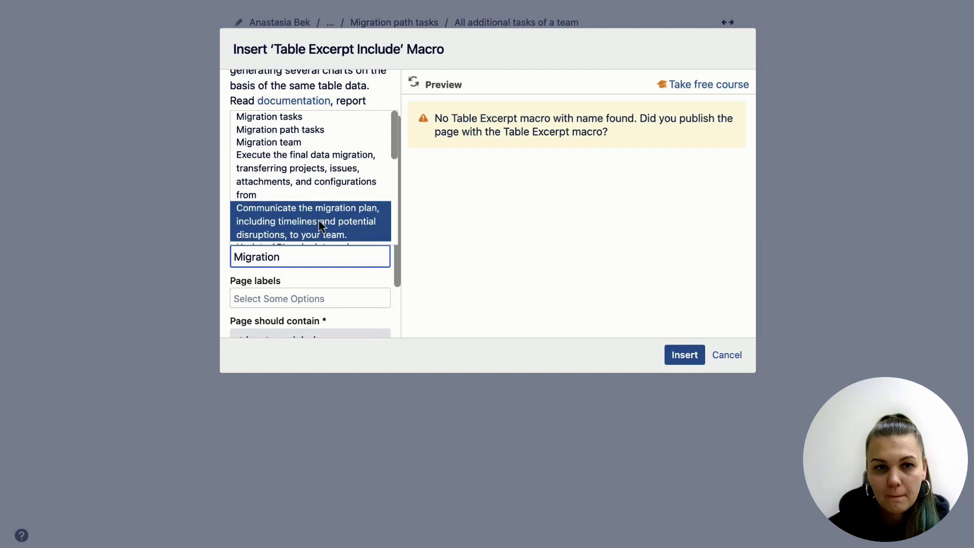
pyautogui.click(314, 129)
# - Restrict the excerpt source to pages labelled more-tasks, then refresh and review the report table preview
pyautogui.click(297, 303)
pyautogui.write('more-')
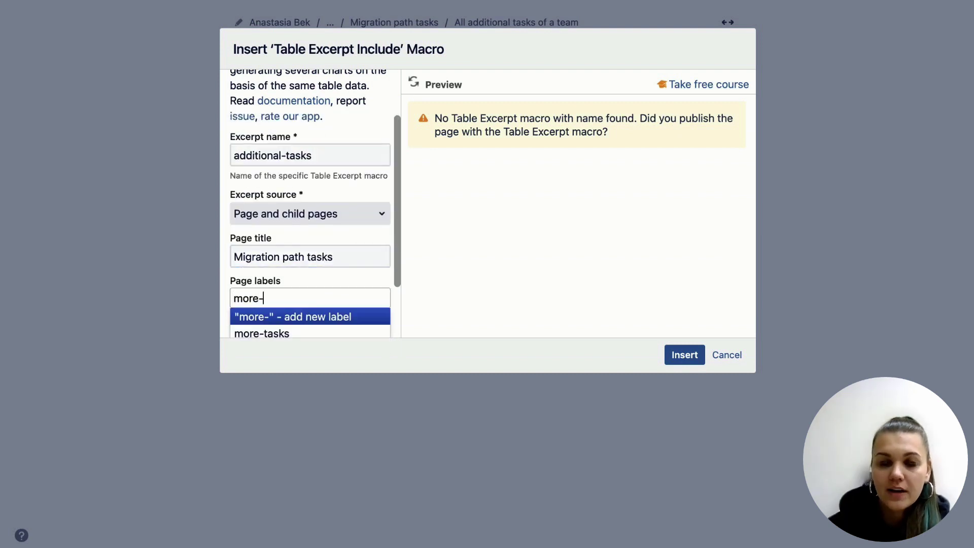
pyautogui.click(275, 335)
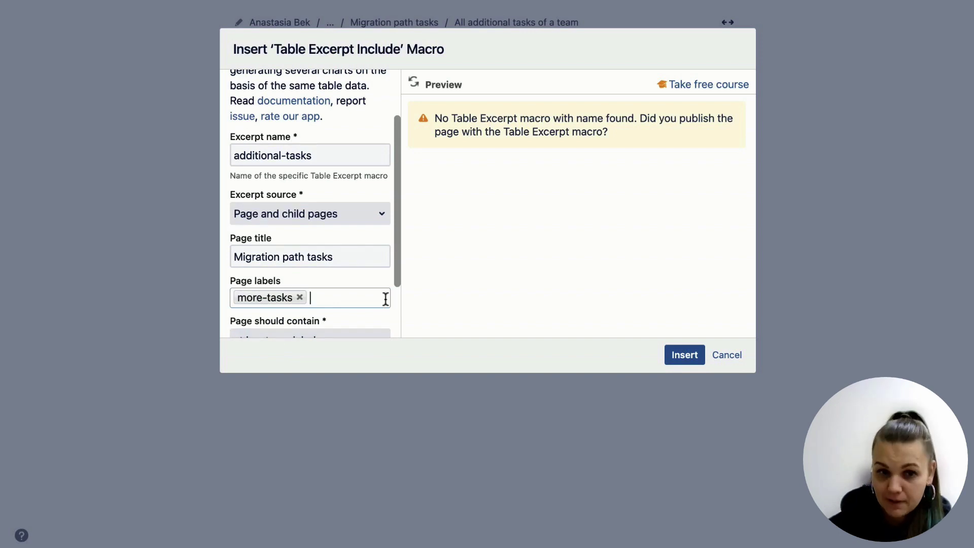
pyautogui.scroll(-3, 366, 299)
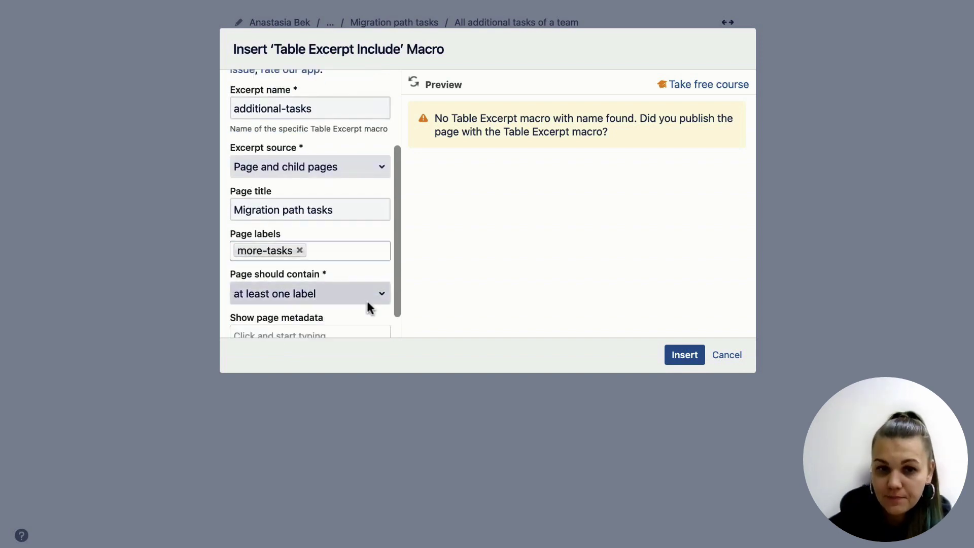
pyautogui.click(414, 82)
pyautogui.scroll(-10, 534, 191)
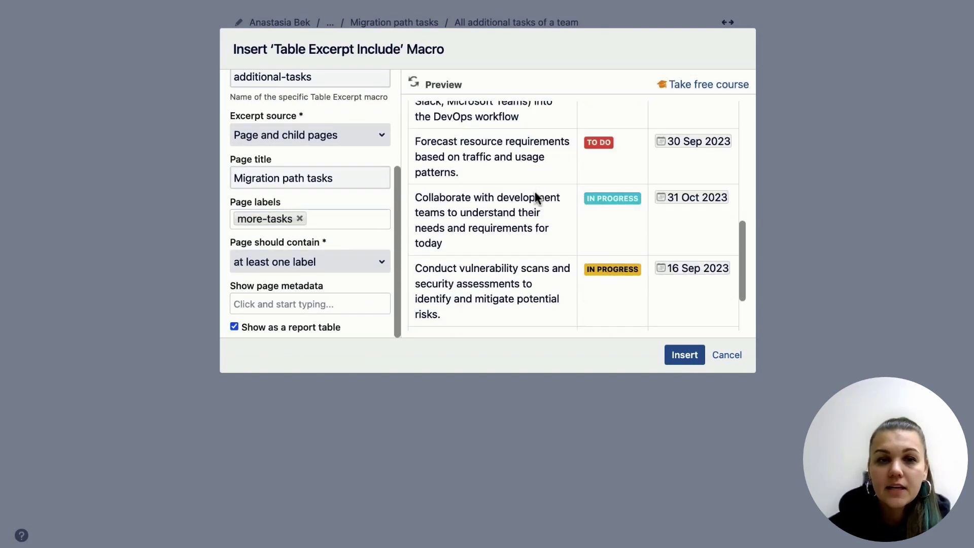
pyautogui.scroll(10, 535, 191)
# - Show the Page metadata in the report table and refresh the preview
pyautogui.click(308, 304)
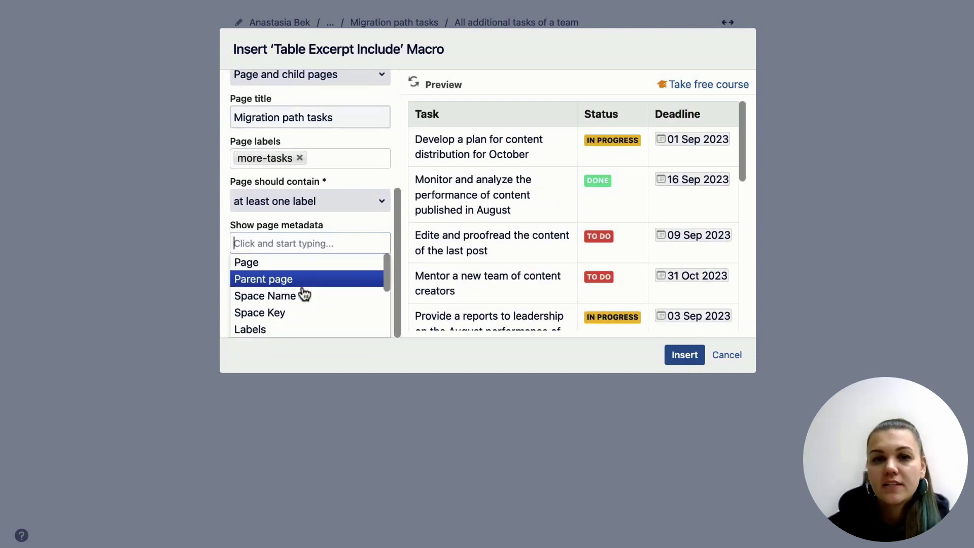
pyautogui.click(302, 263)
pyautogui.click(414, 83)
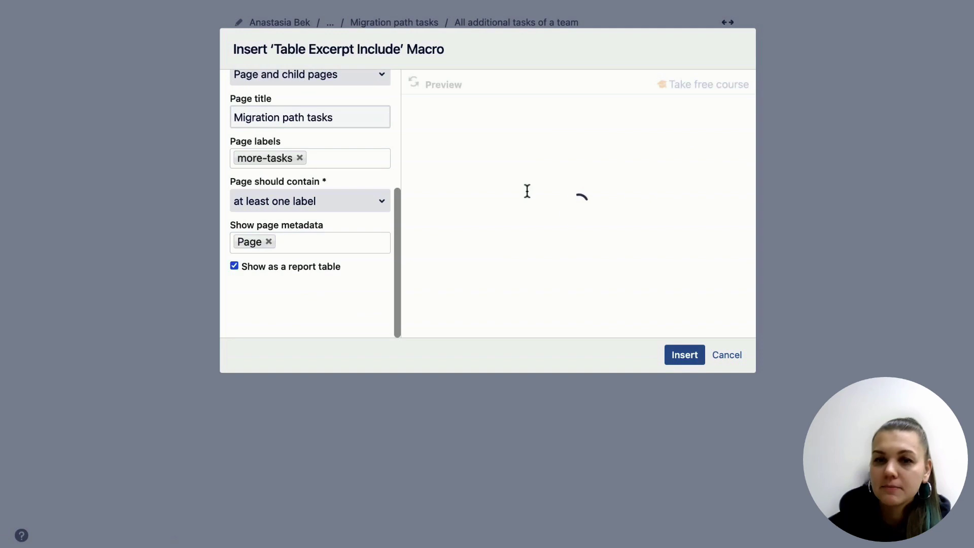
# - Review the report table preview with the Page column, then insert the Table Excerpt Include macro
pyautogui.scroll(-1, 556, 237)
pyautogui.scroll(-10, 556, 236)
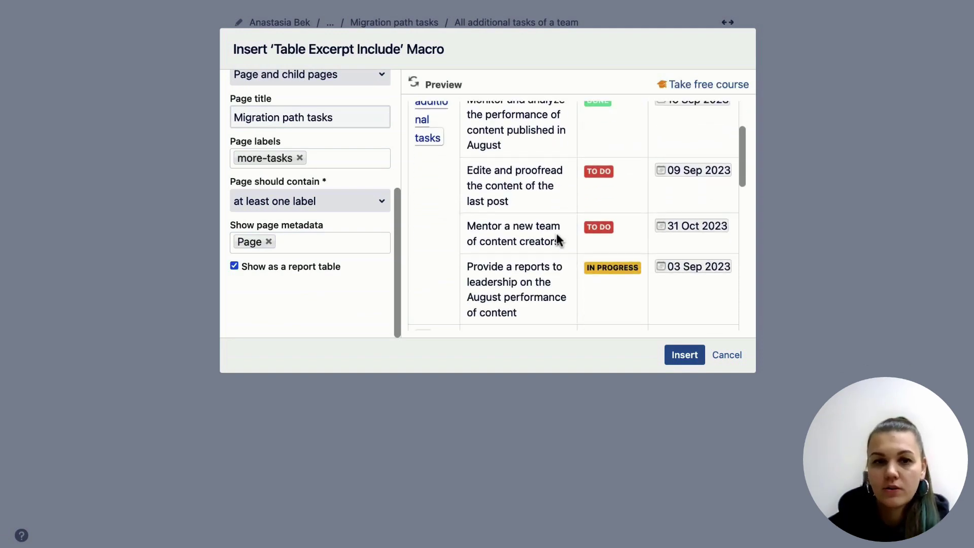
pyautogui.scroll(-3, 556, 232)
pyautogui.scroll(10, 556, 231)
pyautogui.click(684, 354)
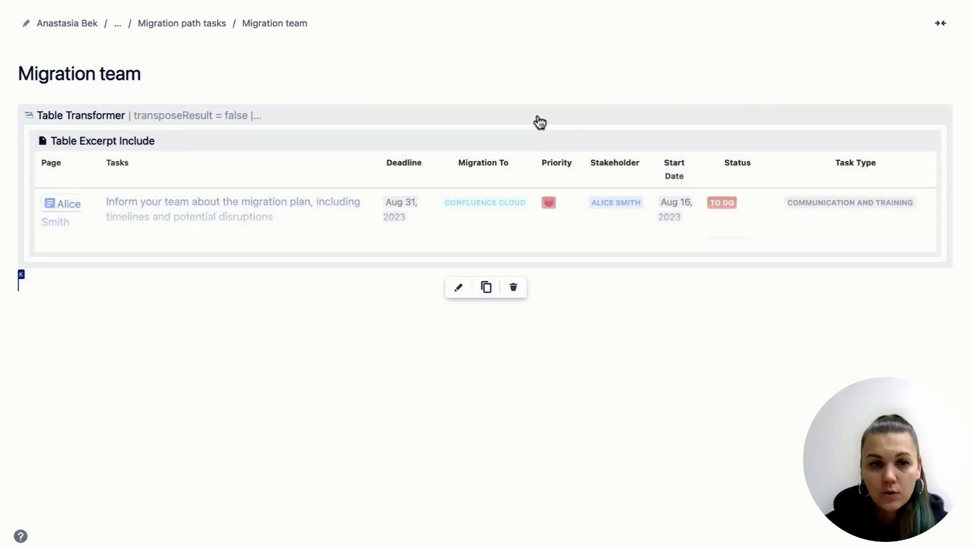
# - Review the custom SQL query and preview of the Migration team page's Table Transformer macro, then save it and publish the page
pyautogui.click(456, 288)
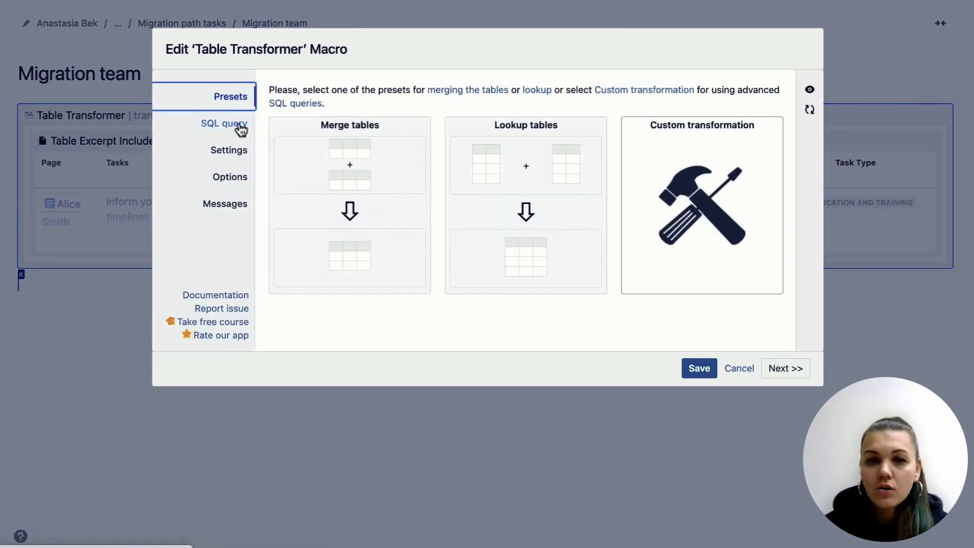
pyautogui.click(241, 127)
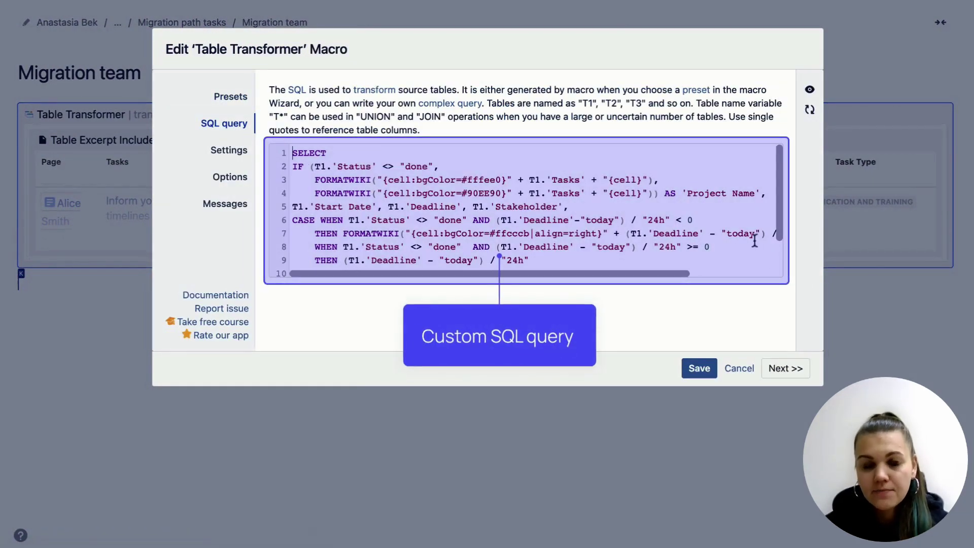
pyautogui.scroll(-3, 754, 239)
pyautogui.scroll(3, 755, 240)
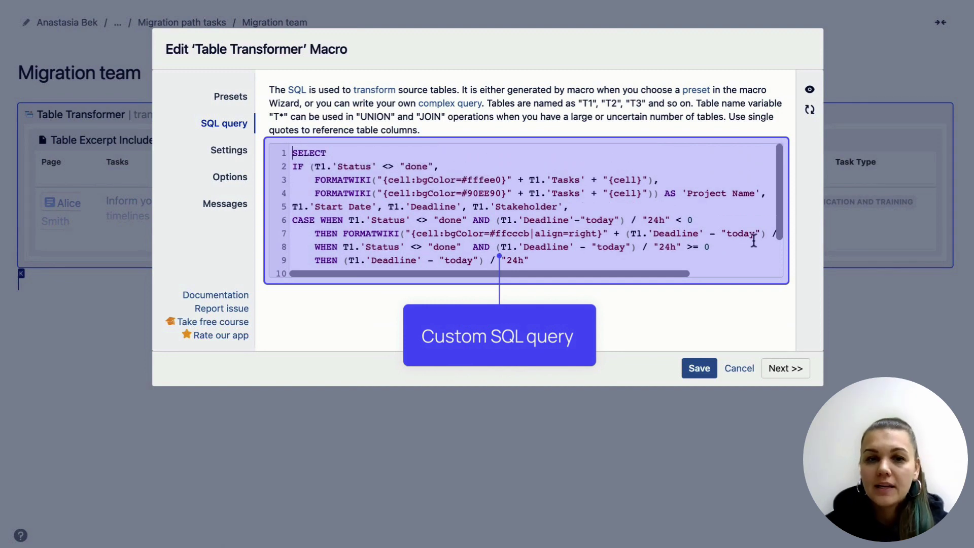
pyautogui.click(809, 90)
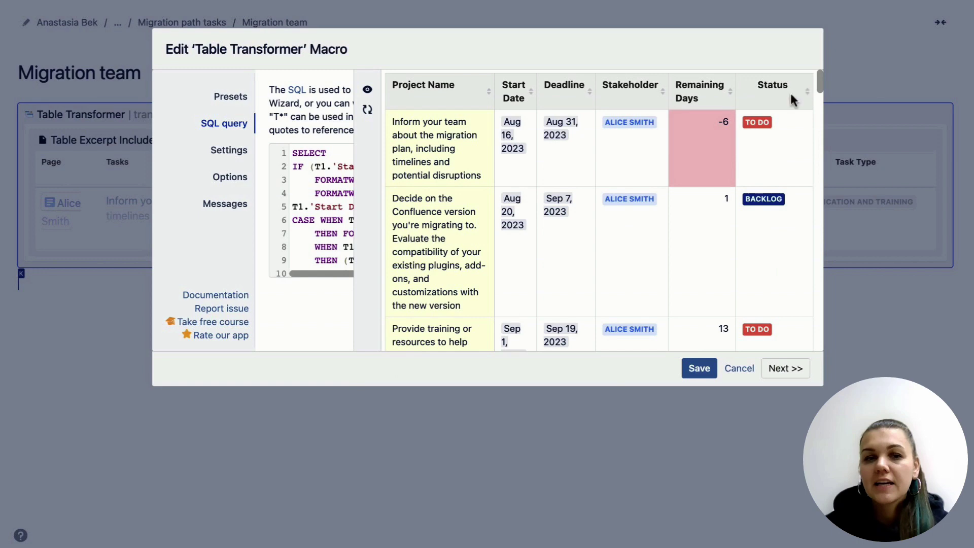
pyautogui.click(696, 367)
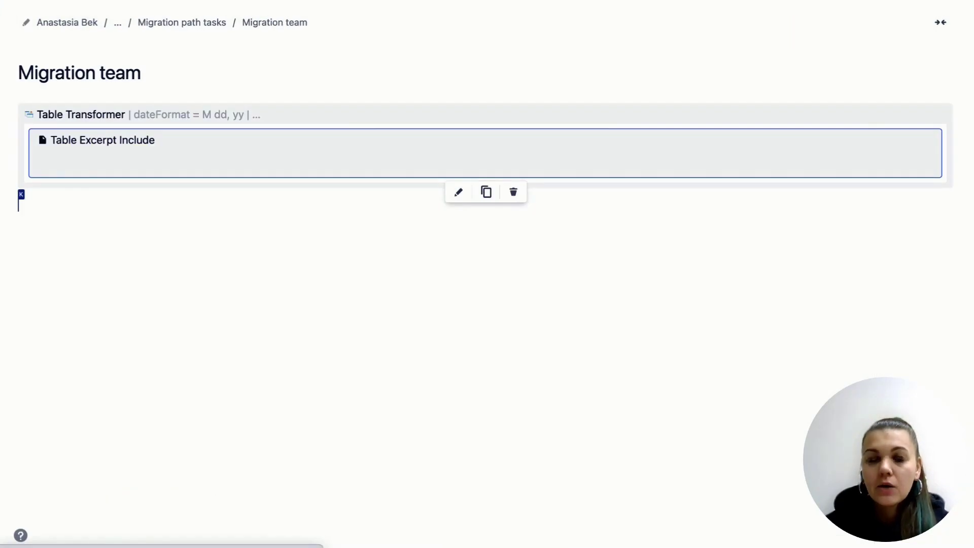
pyautogui.hotkey('ctrl', 's')
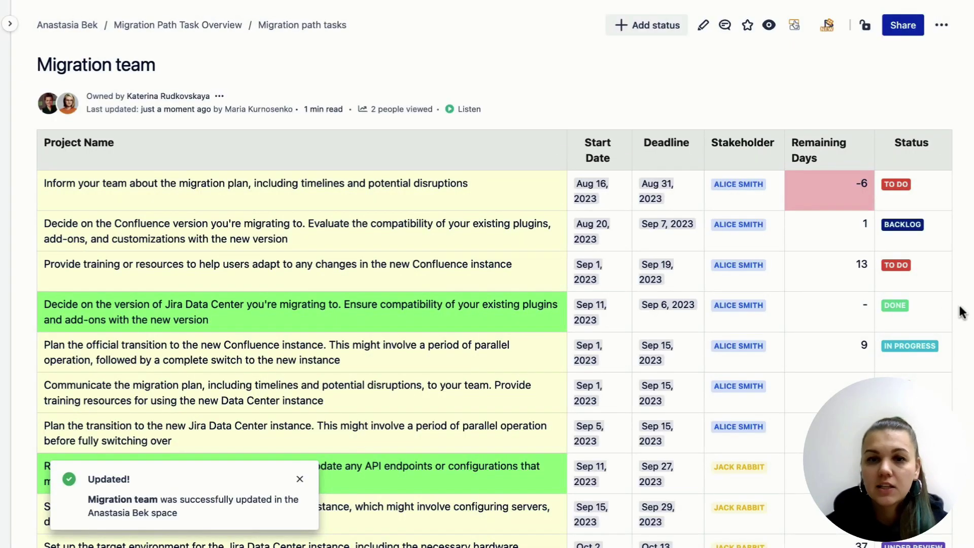
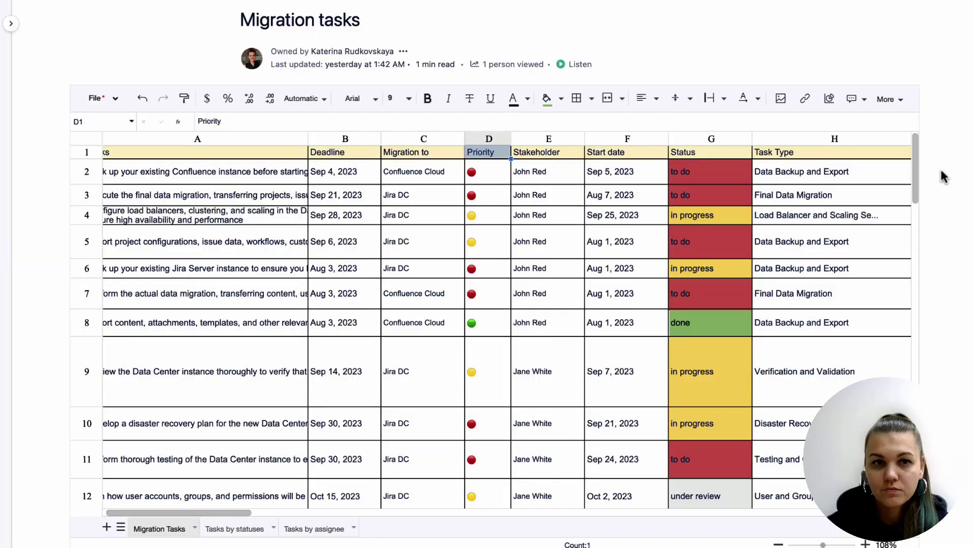
# - Create a filter on the Priority column of the Migration Tasks sheet and exclude the green priority
pyautogui.click(488, 140)
pyautogui.click(898, 101)
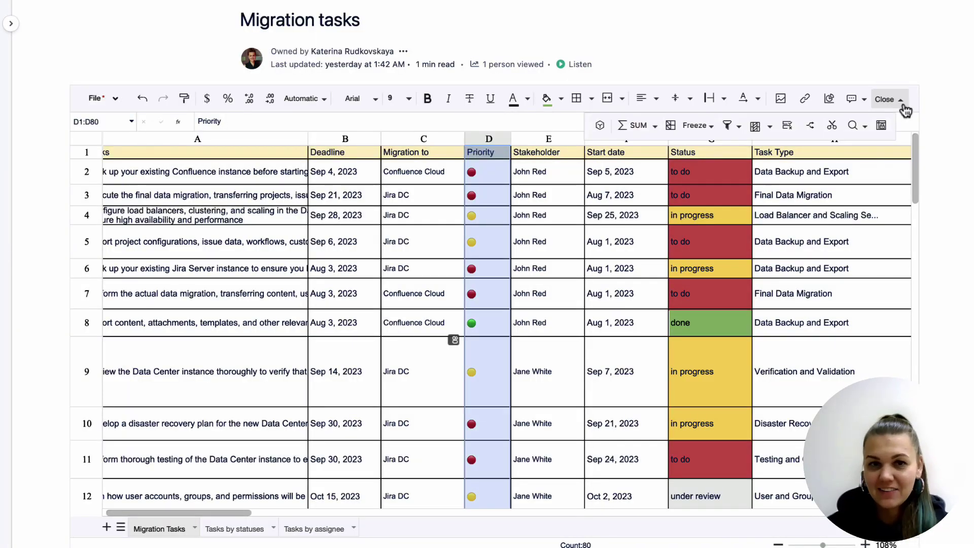
pyautogui.click(727, 127)
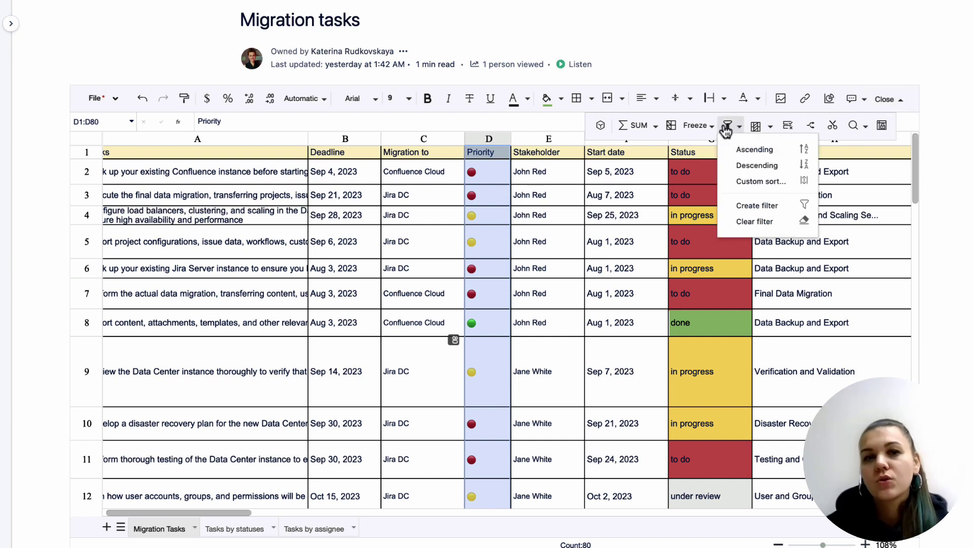
pyautogui.click(750, 204)
pyautogui.click(502, 153)
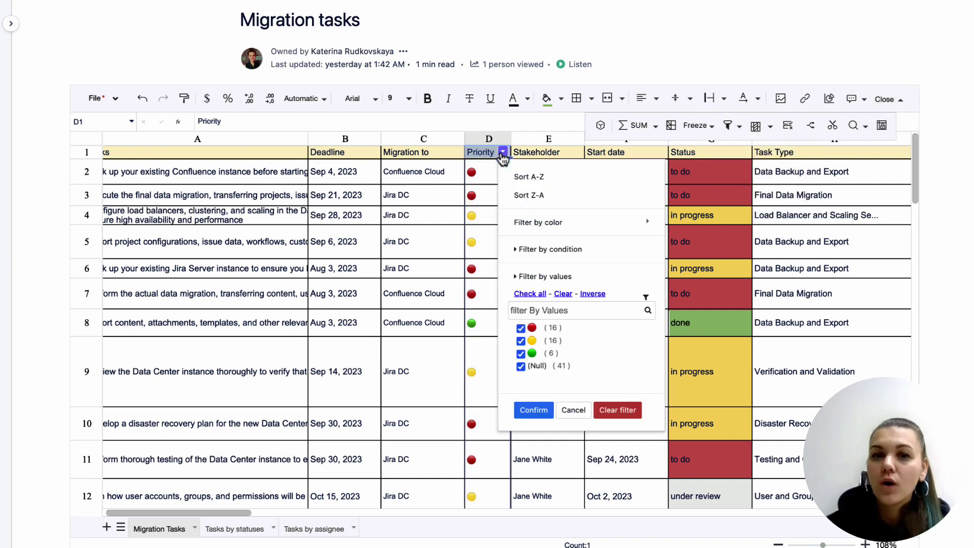
pyautogui.click(521, 353)
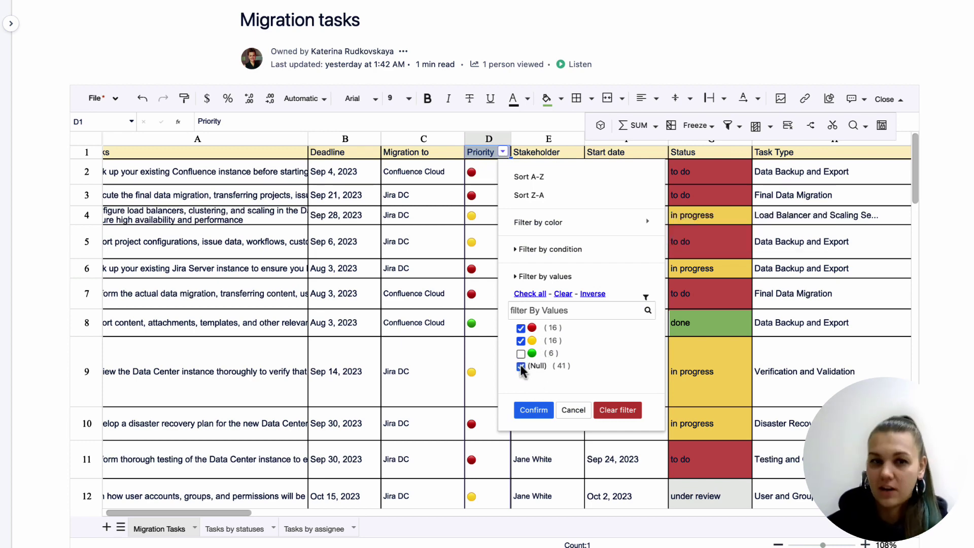
pyautogui.click(531, 409)
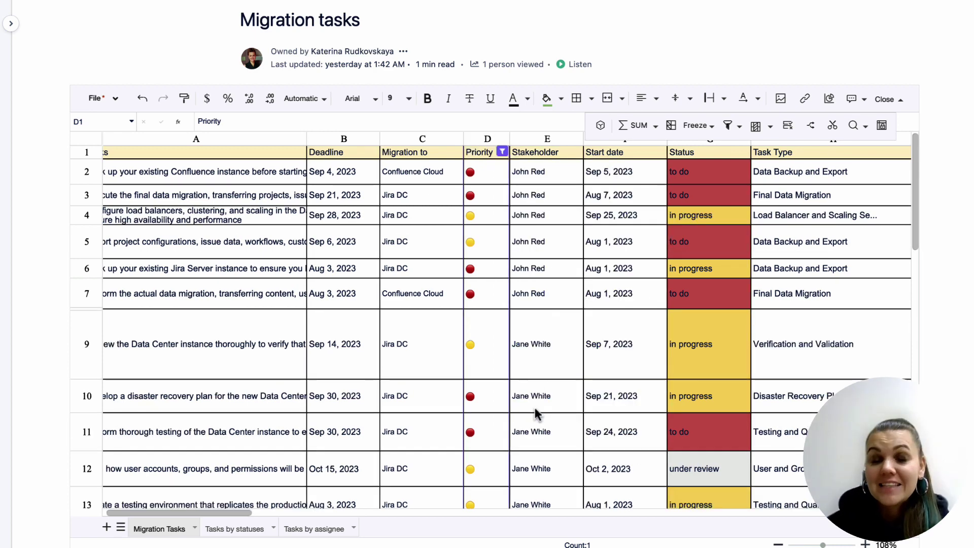
# - Set the Status of the task in row 2 (cell G2) to in progress
pyautogui.click(705, 172)
pyautogui.write('i')
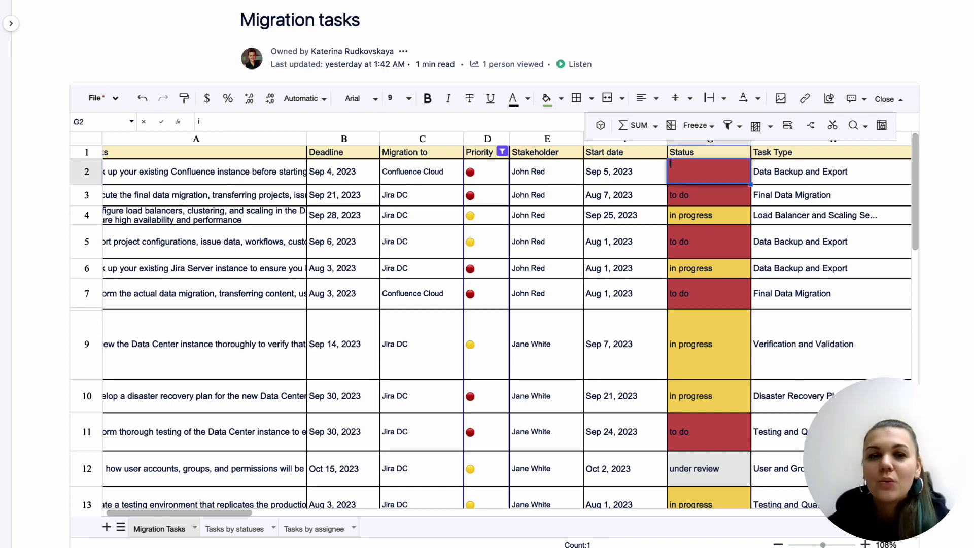
pyautogui.write('n progress')
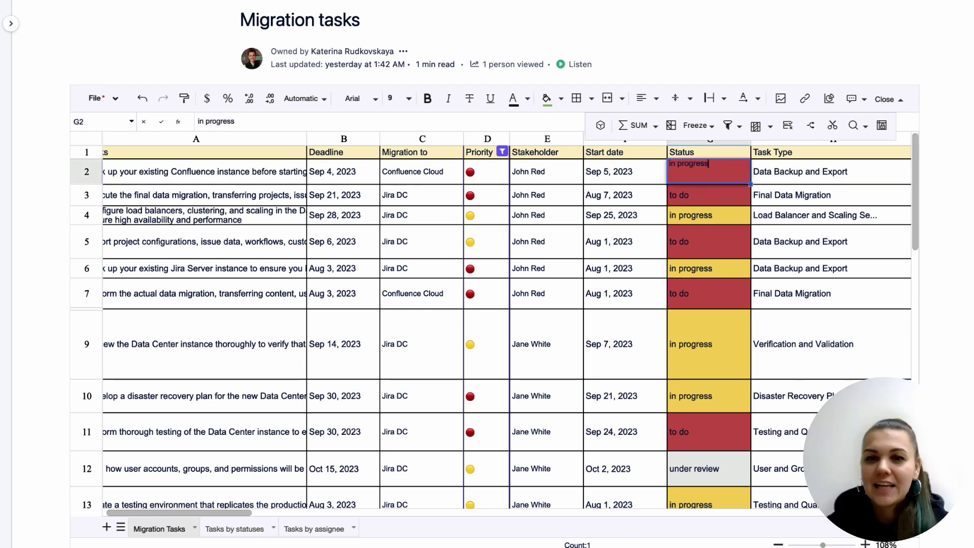
pyautogui.press('Return')
# - Fill status cell G2 with the same yellow as the other in progress cells
pyautogui.click(721, 171)
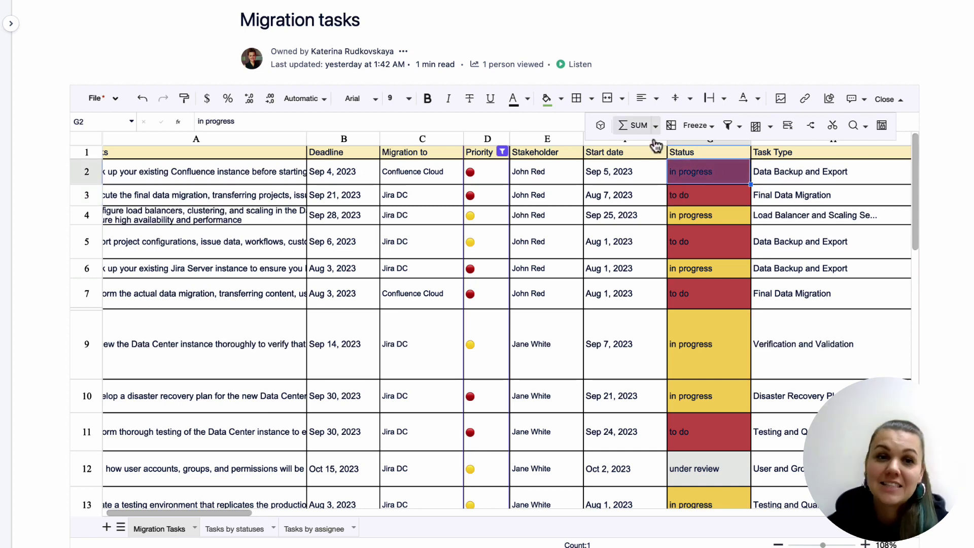
pyautogui.click(562, 100)
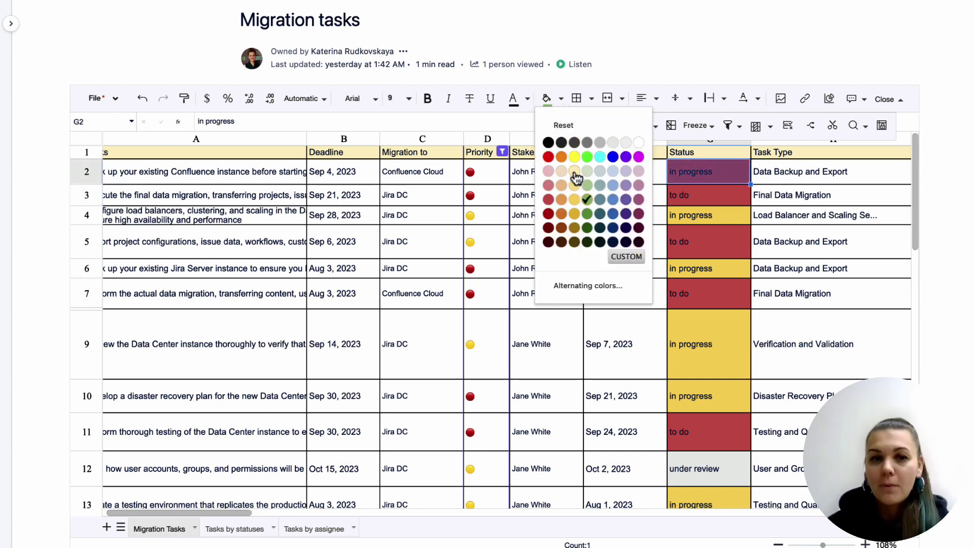
pyautogui.click(575, 199)
pyautogui.click(764, 196)
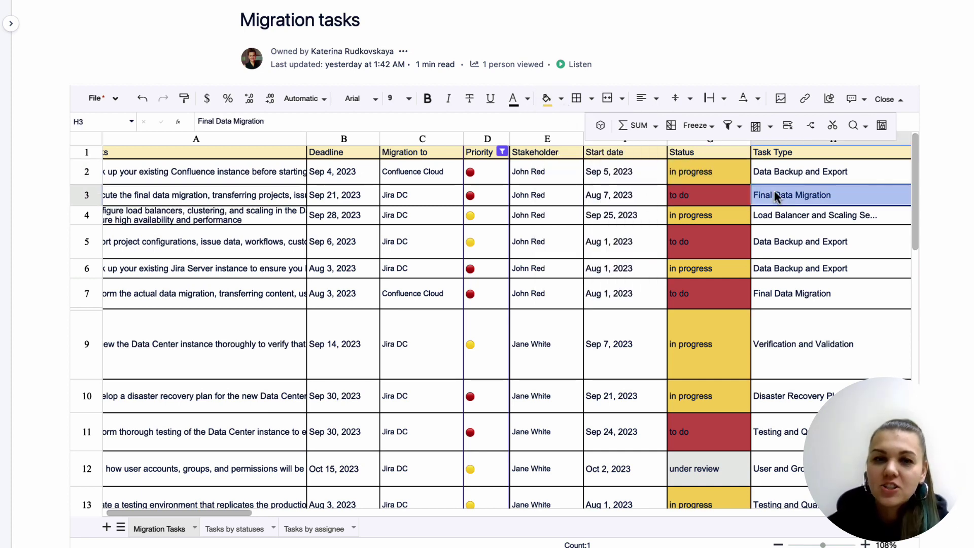
# - Replace the Status field with Priority in the Tasks by statuses pivot table, then switch to the Tasks by assignee sheet
pyautogui.click(234, 529)
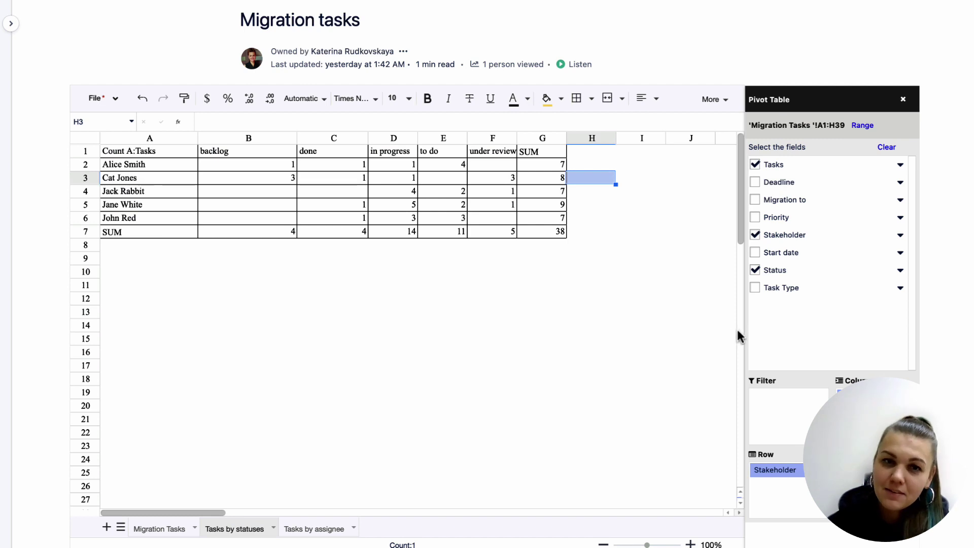
pyautogui.click(756, 217)
pyautogui.click(756, 271)
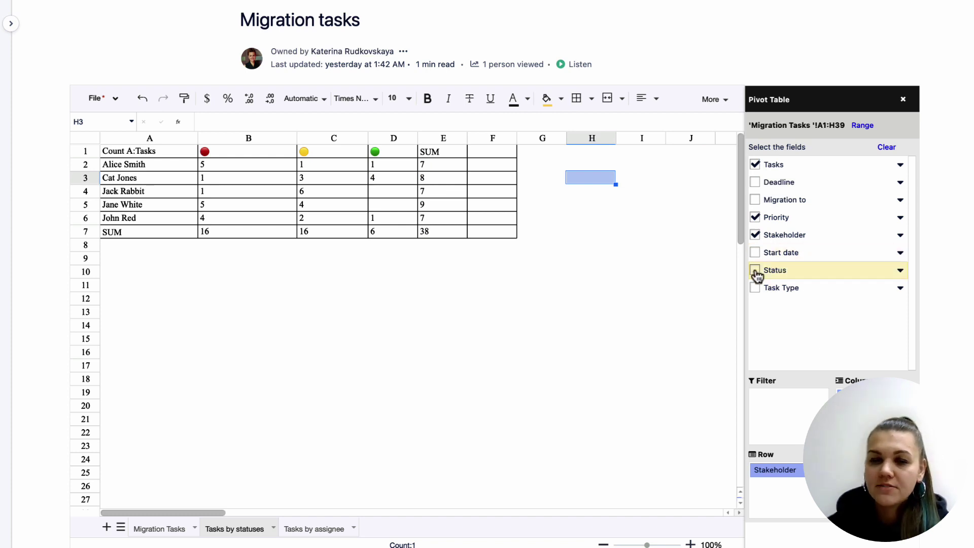
pyautogui.click(307, 529)
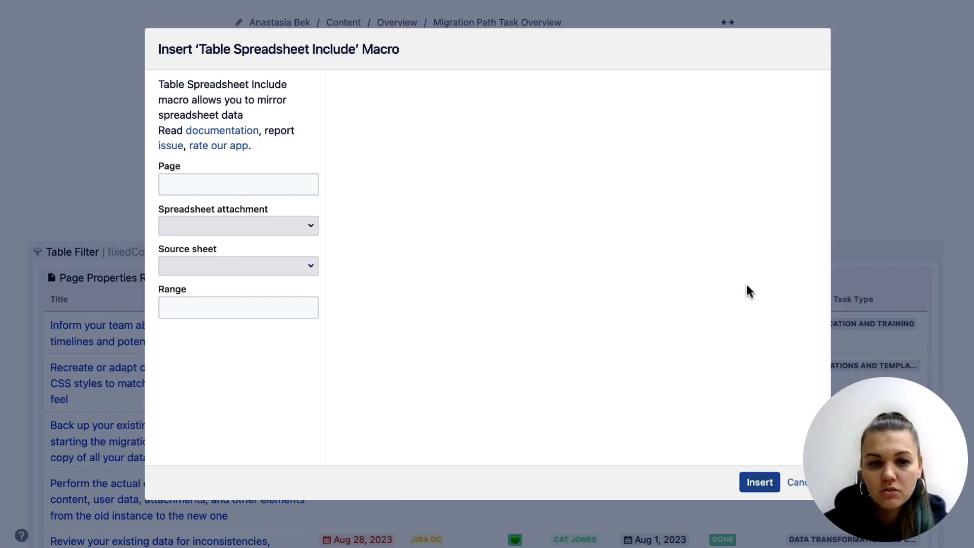
# - Set the Table Spreadsheet Include source to the Migration tasks page with Tasks by statuses as the source sheet
pyautogui.click(241, 185)
pyautogui.write('migra')
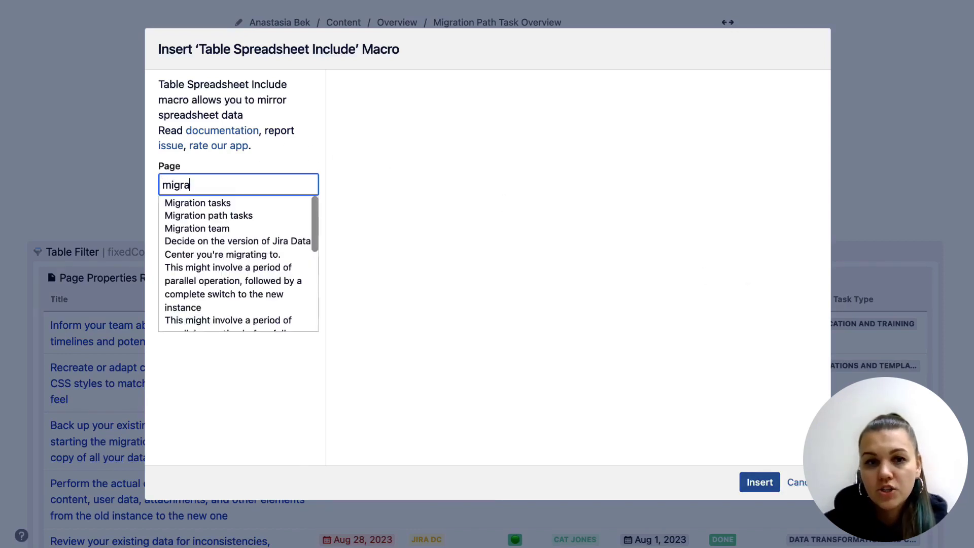
pyautogui.click(224, 203)
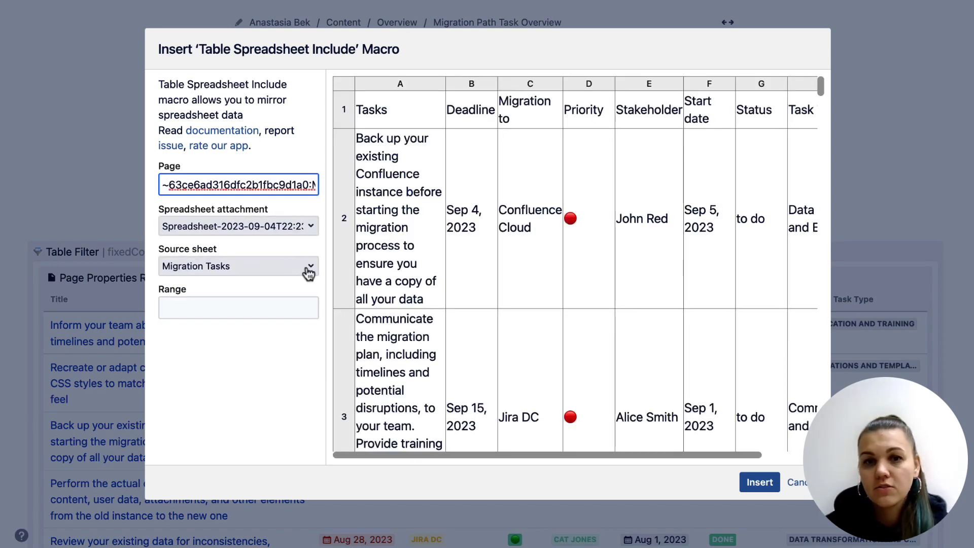
pyautogui.click(310, 270)
pyautogui.click(262, 308)
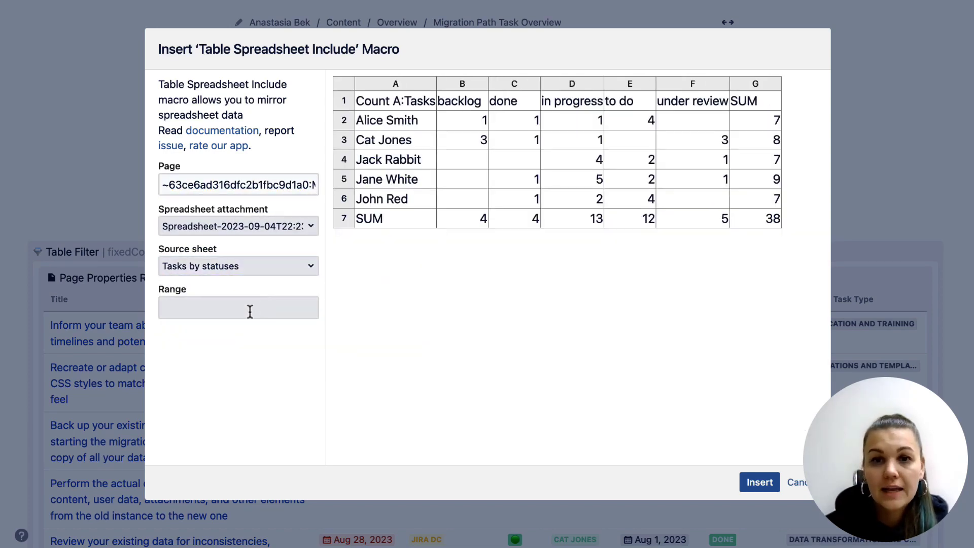
# - Limit the included range to A1:G6, insert the macro and publish the Migration Path Task Overview page
pyautogui.moveTo(382, 101); pyautogui.dragTo(774, 206)
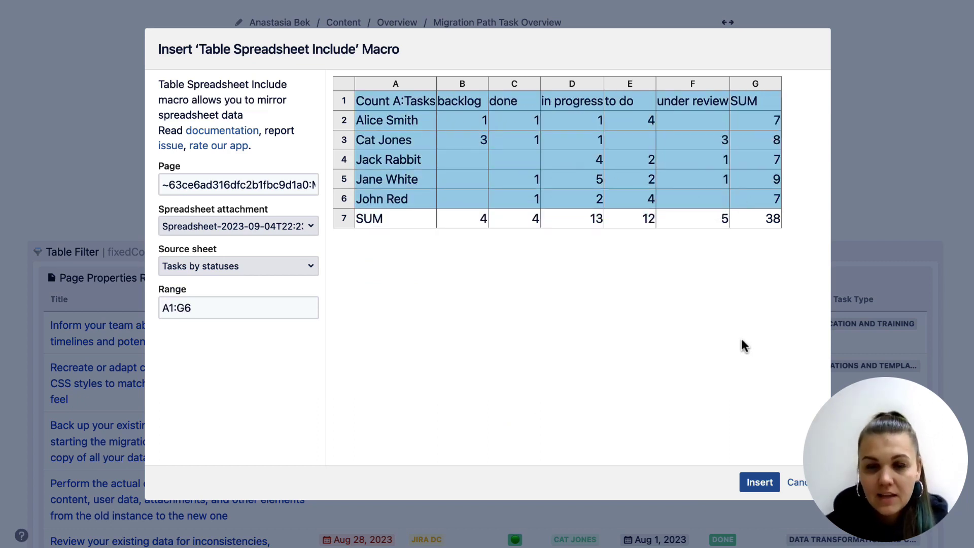
pyautogui.click(756, 482)
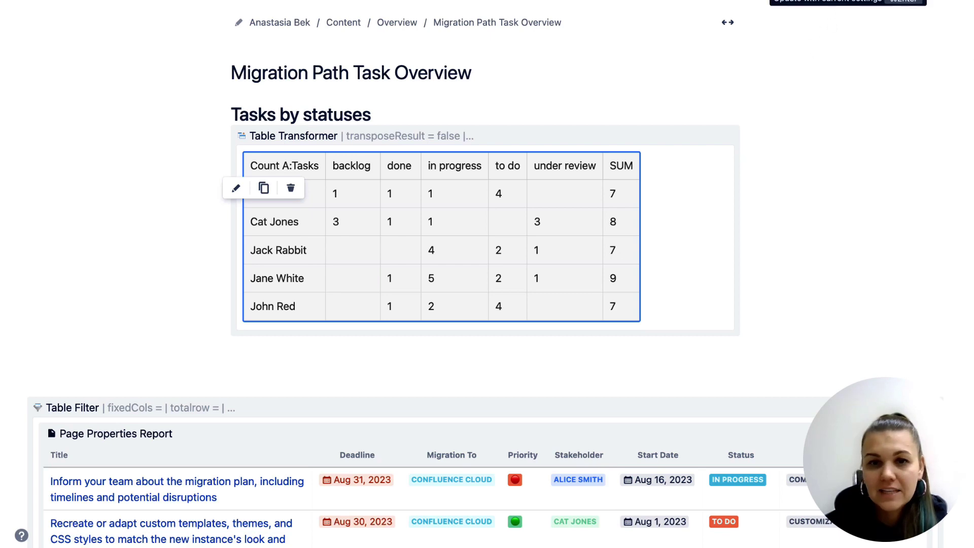
pyautogui.press('super+Return')
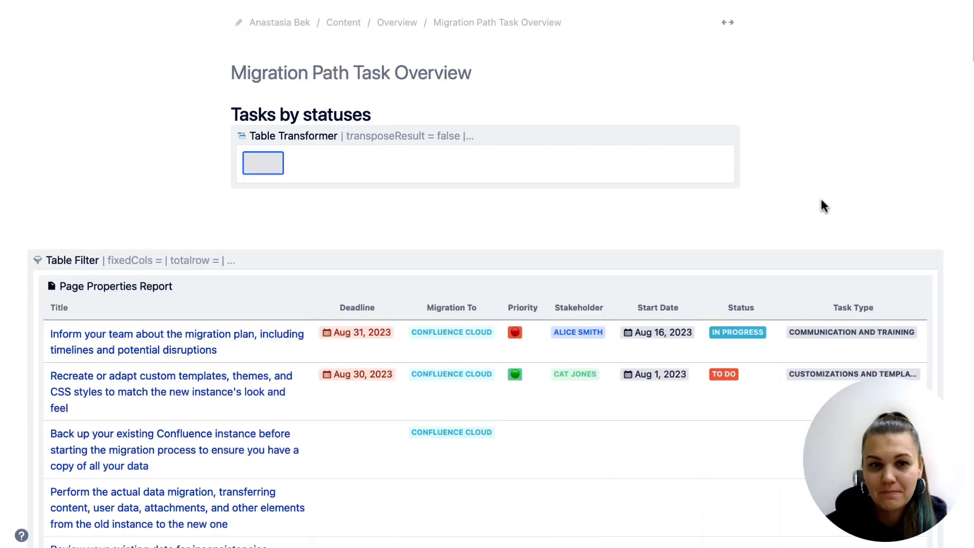